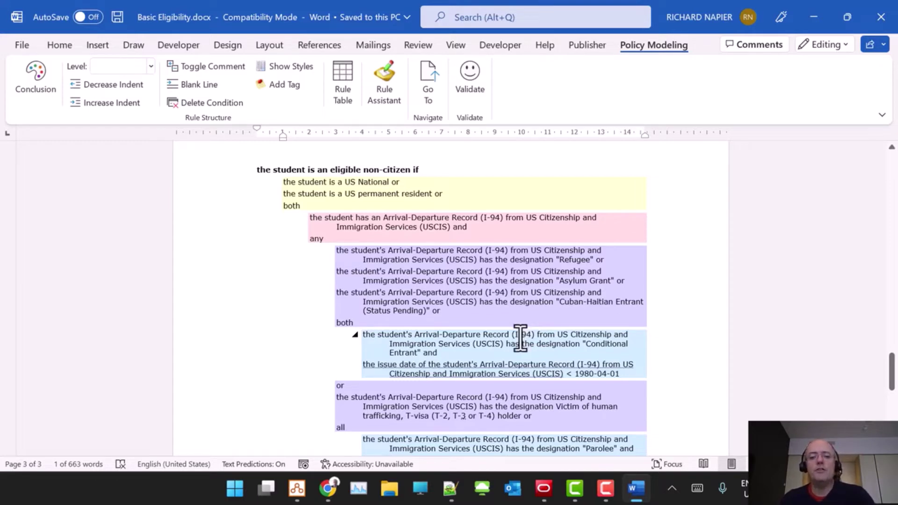
Review the eligible non-citizen rule and the Social Security Number and Declarations rules in Basic Eligibility.docx, and close the document.
{"action": "left_click", "coordinate": [315, 206]}
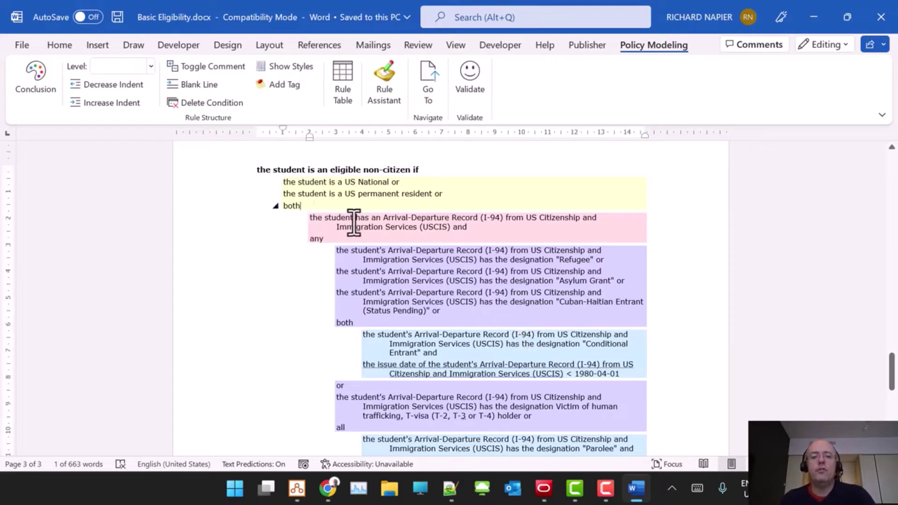
{"action": "key", "text": "Down"}
{"action": "key", "text": "Down"}
{"action": "key", "text": "Down"}
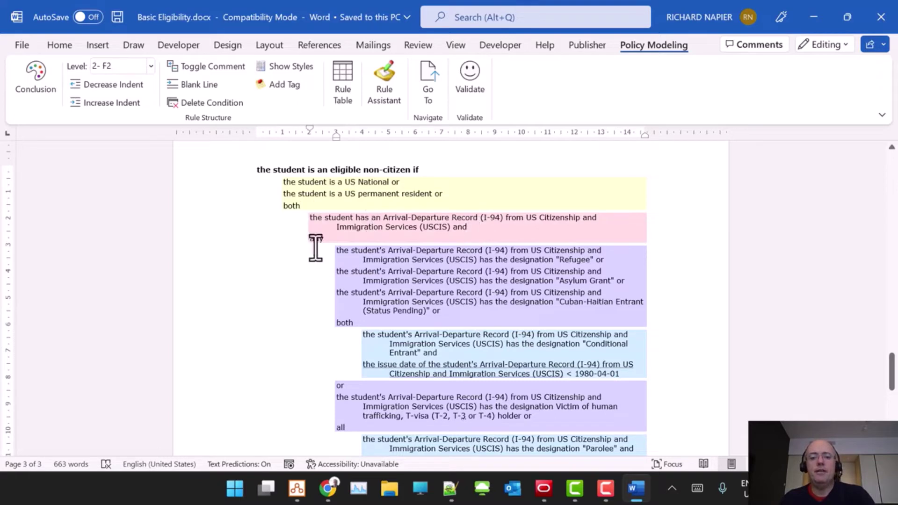
{"action": "left_click_drag", "start_coordinate": [341, 260], "coordinate": [350, 314]}
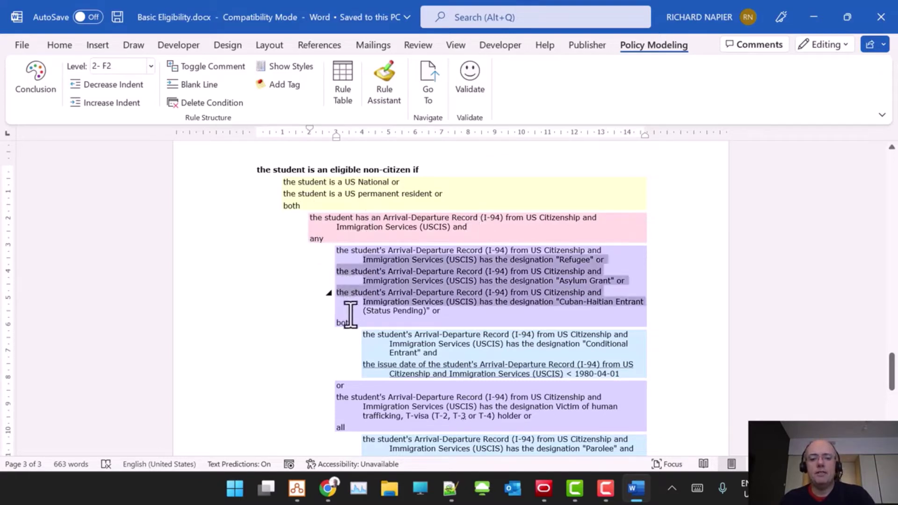
{"action": "left_click", "coordinate": [352, 321]}
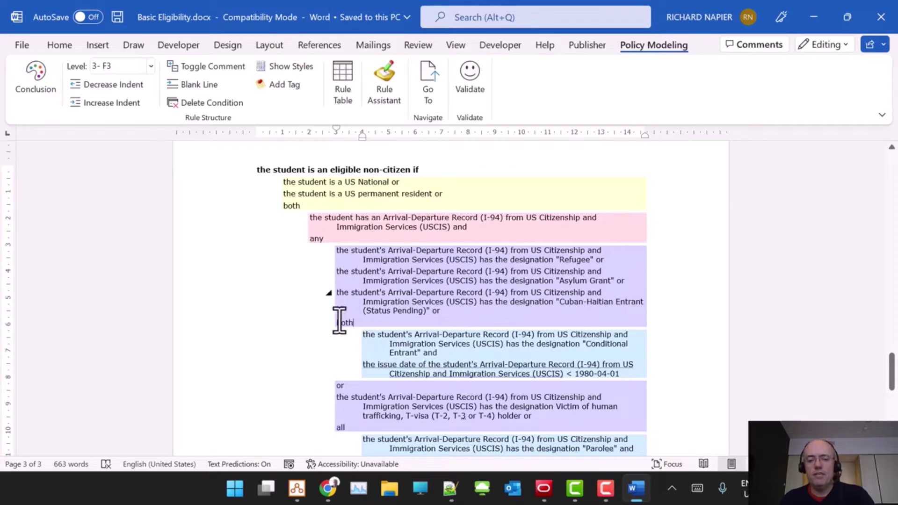
{"action": "left_click_drag", "start_coordinate": [356, 325], "coordinate": [351, 414]}
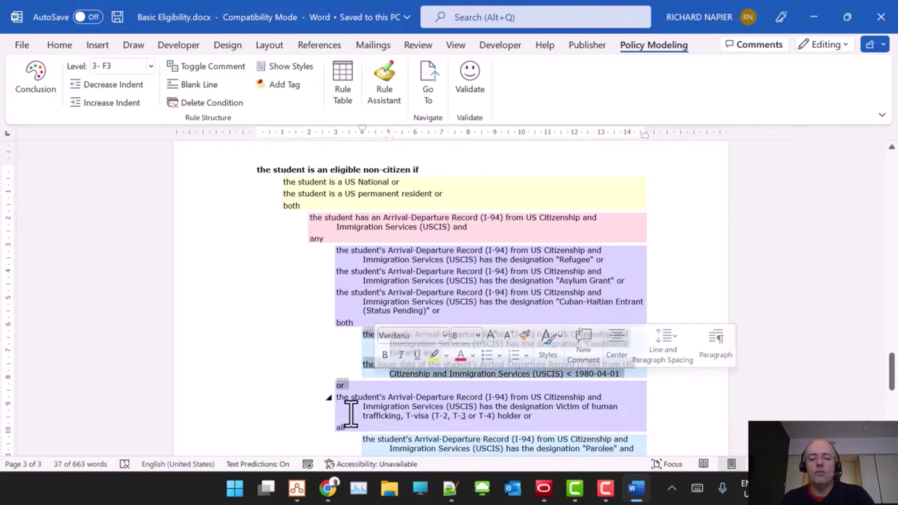
{"action": "scroll", "coordinate": [444, 397], "scroll_direction": "down", "scroll_amount": 3}
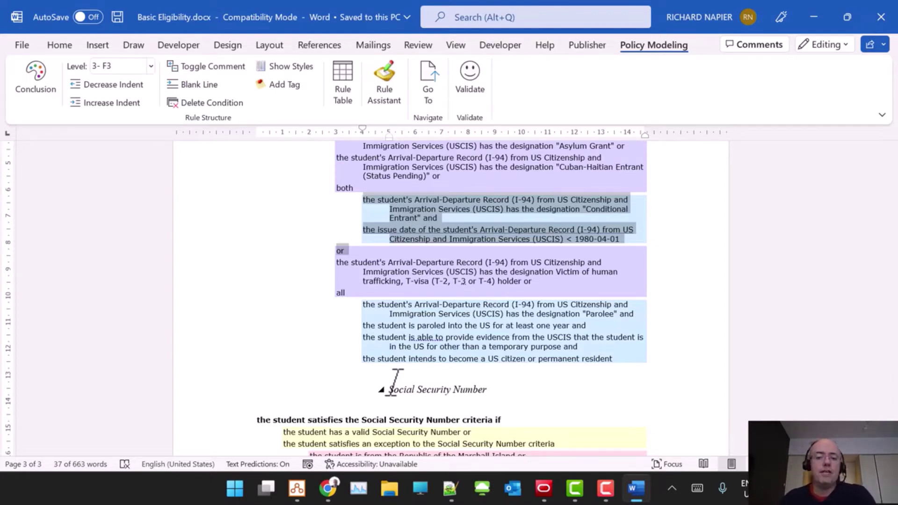
{"action": "scroll", "coordinate": [411, 327], "scroll_direction": "down", "scroll_amount": 8}
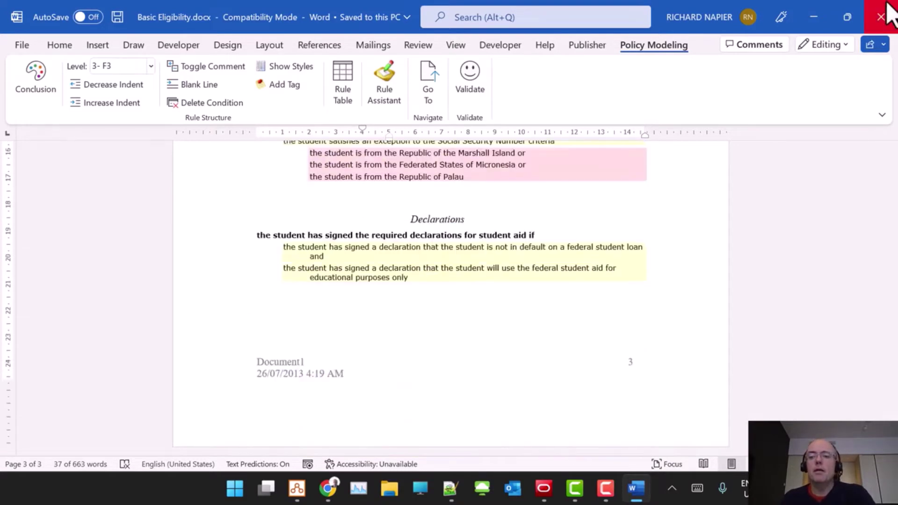
{"action": "left_click", "coordinate": [889, 10]}
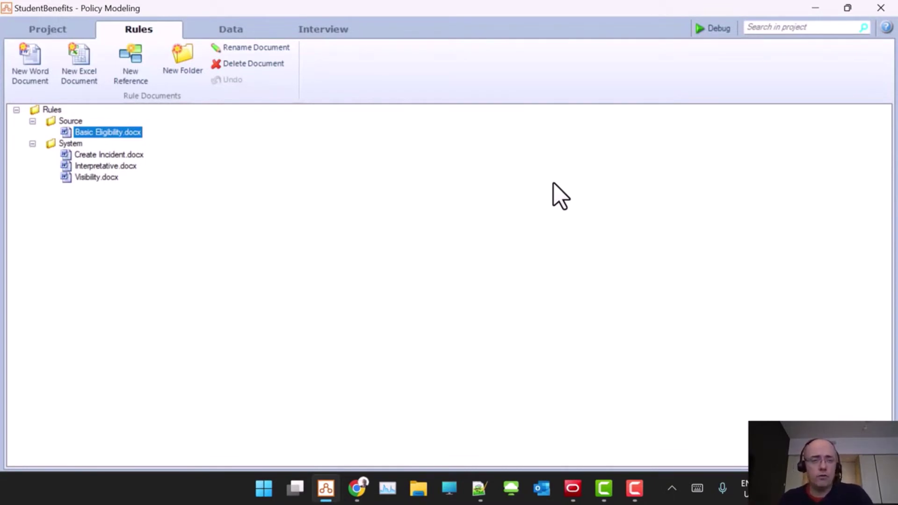
Inspect the input mapping choices for the student attribute in the project's data model without changing its mapping.
{"action": "left_click", "coordinate": [236, 31]}
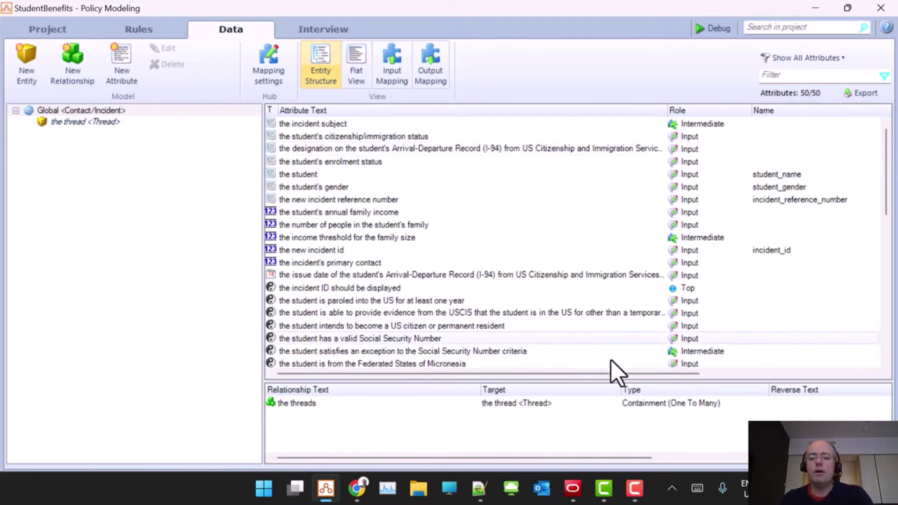
{"action": "left_click_drag", "start_coordinate": [622, 378], "coordinate": [713, 374]}
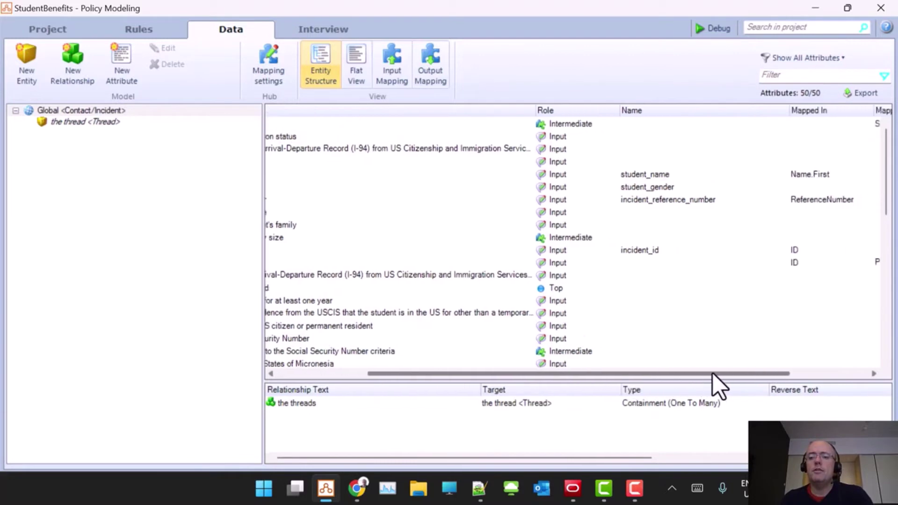
{"action": "double_click", "coordinate": [650, 175]}
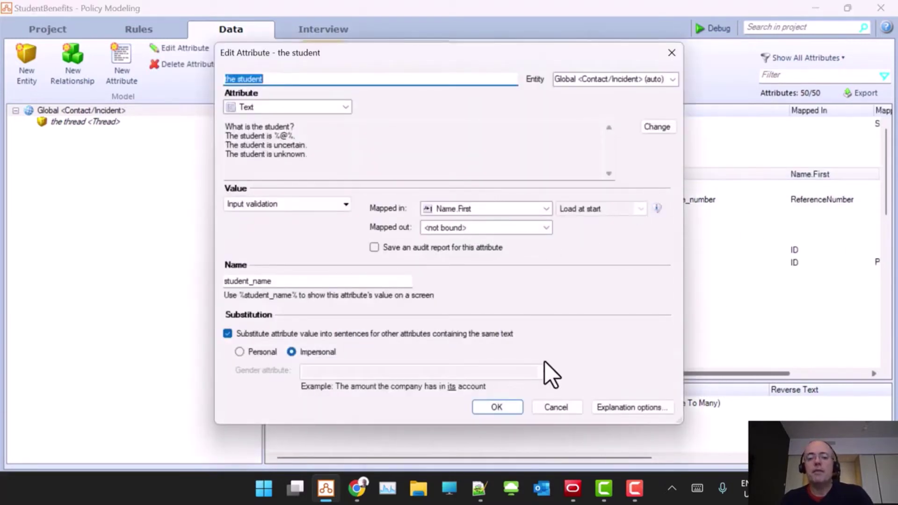
{"action": "left_click", "coordinate": [544, 209]}
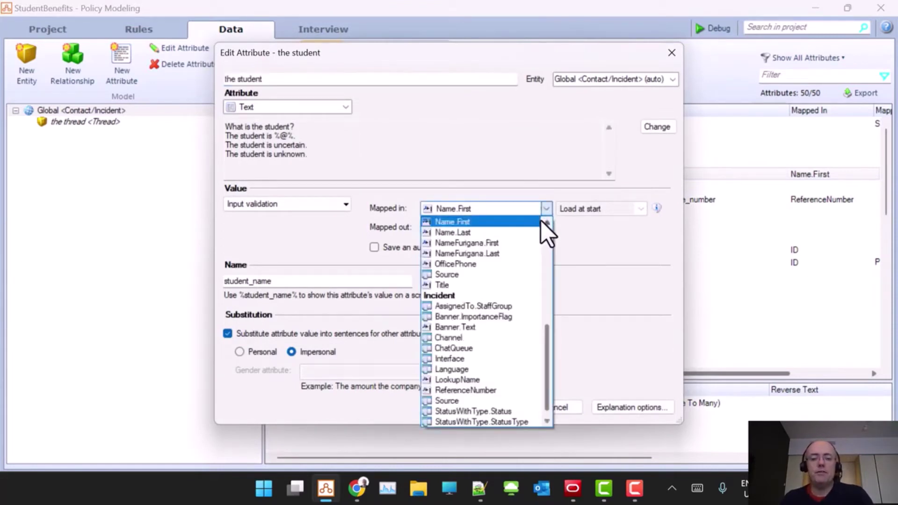
{"action": "left_click", "coordinate": [598, 265]}
{"action": "left_click", "coordinate": [556, 408]}
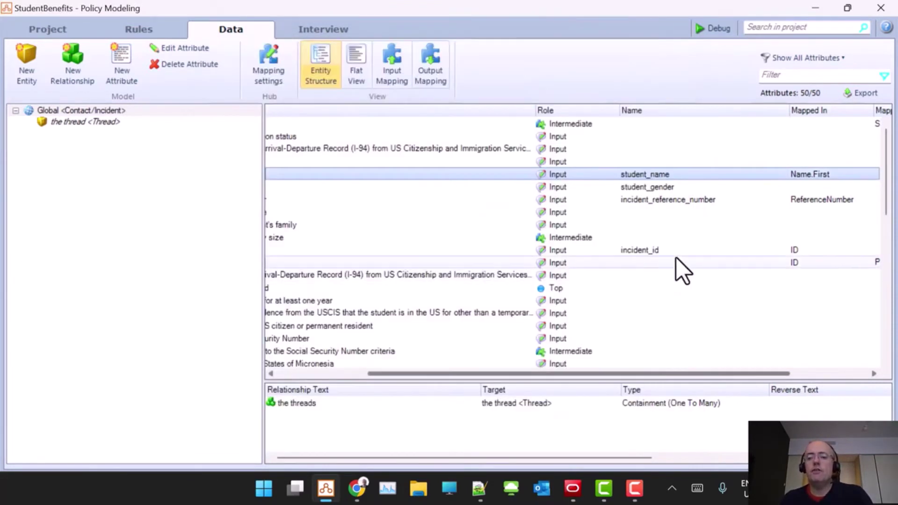
Check the incident subject attribute's output mapping and look through the mapping columns of the remaining attributes.
{"action": "left_click_drag", "start_coordinate": [767, 373], "coordinate": [863, 372]}
{"action": "double_click", "coordinate": [762, 125]}
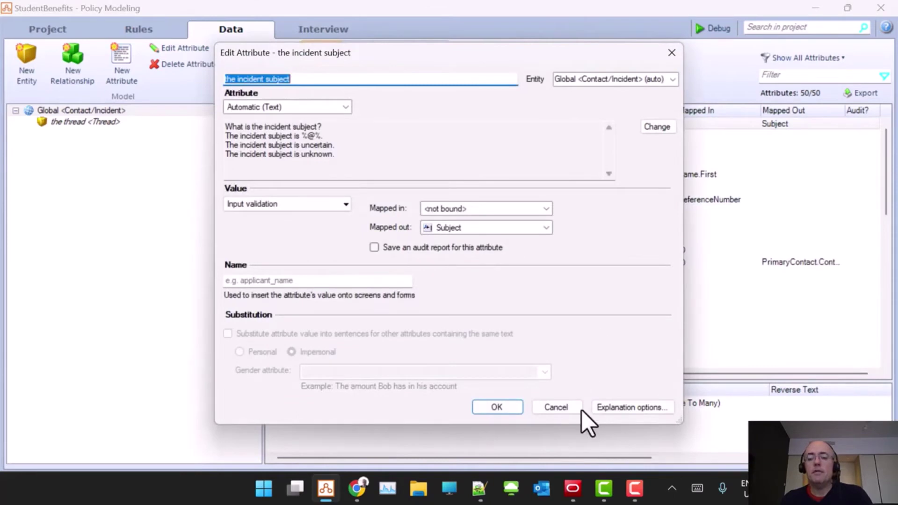
{"action": "left_click", "coordinate": [557, 407]}
{"action": "scroll", "coordinate": [594, 240], "scroll_direction": "down", "scroll_amount": 2}
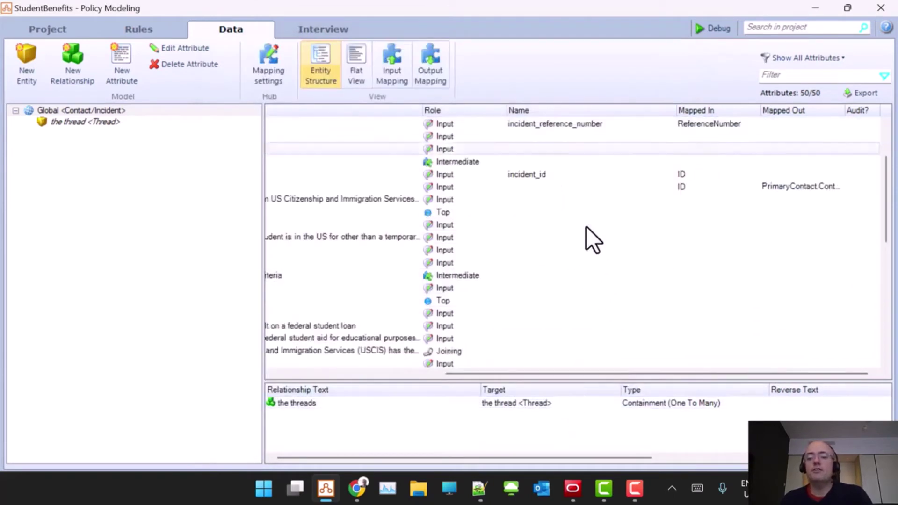
{"action": "scroll", "coordinate": [593, 240], "scroll_direction": "down", "scroll_amount": 9}
{"action": "scroll", "coordinate": [595, 240], "scroll_direction": "up", "scroll_amount": 11}
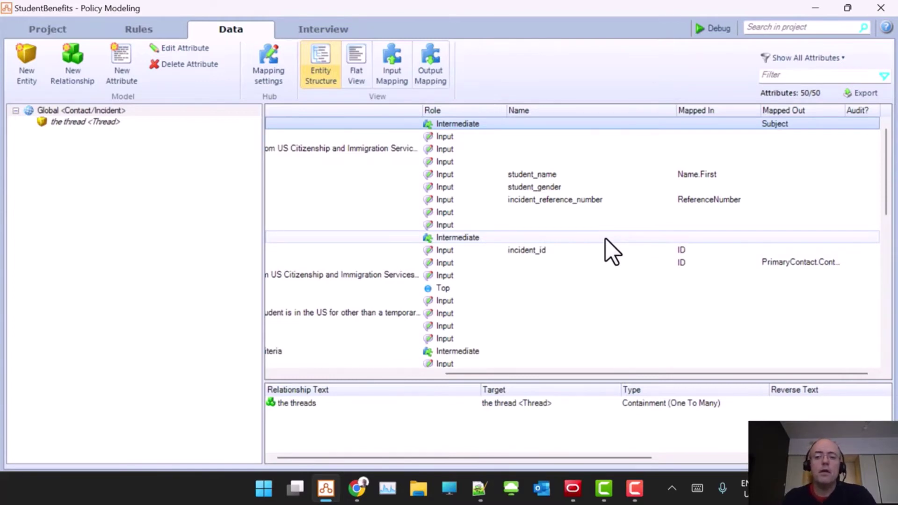
Examine the mapping of the new incident reference number attribute and the project's mapping settings, leaving both unchanged.
{"action": "left_click", "coordinate": [611, 201]}
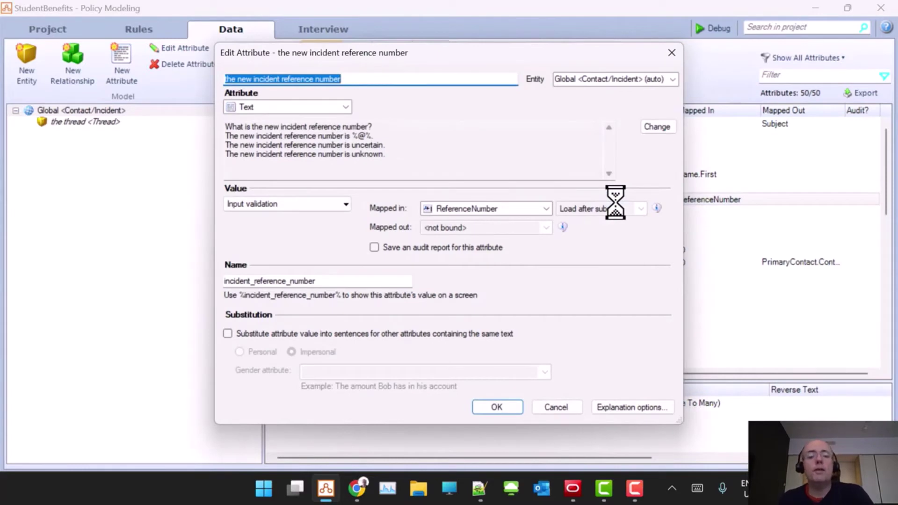
{"action": "left_click", "coordinate": [565, 410]}
{"action": "left_click", "coordinate": [287, 67]}
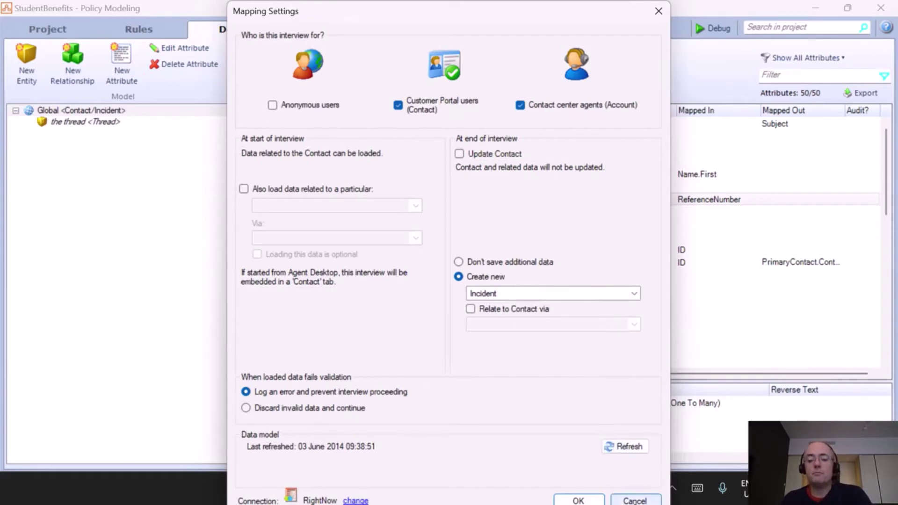
{"action": "left_click", "coordinate": [637, 499]}
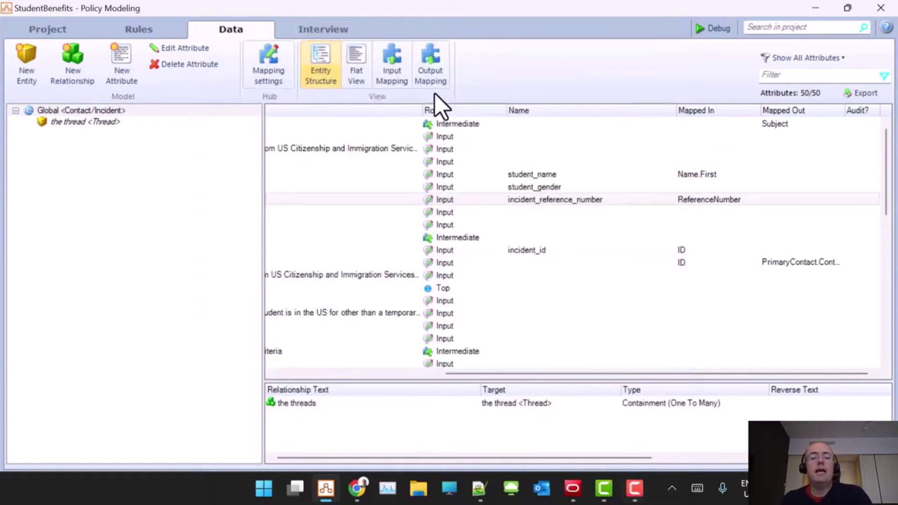
Inspect the show-if condition of the "Hi %student_name%" label on the interview's Eligibility for Student Aid screen.
{"action": "left_click", "coordinate": [320, 24]}
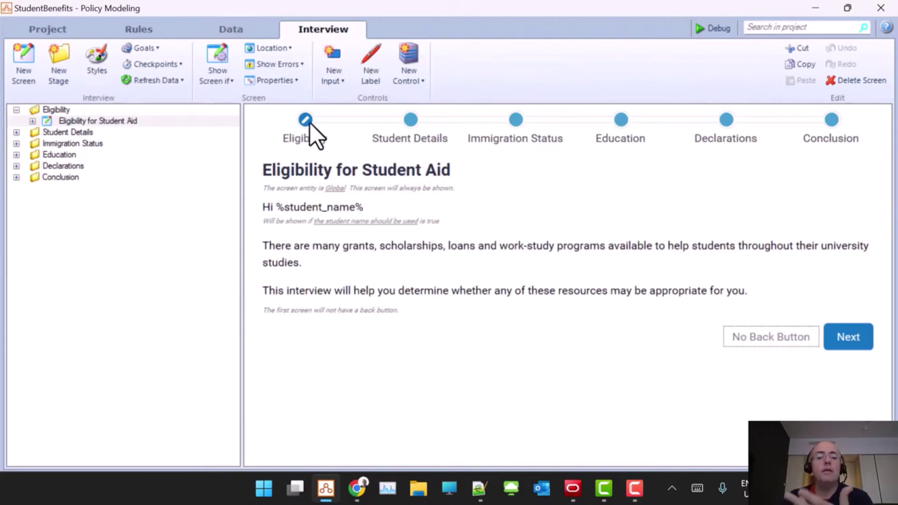
{"action": "left_click", "coordinate": [319, 204]}
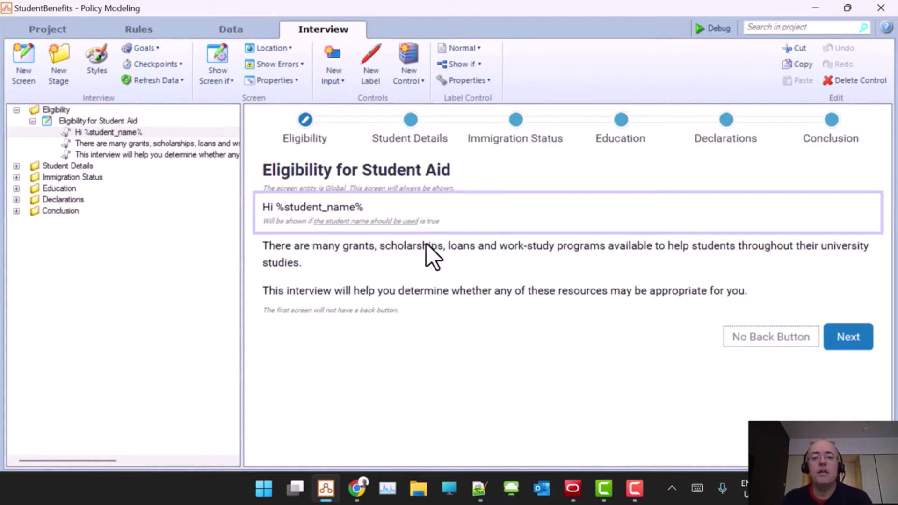
{"action": "left_click", "coordinate": [471, 62]}
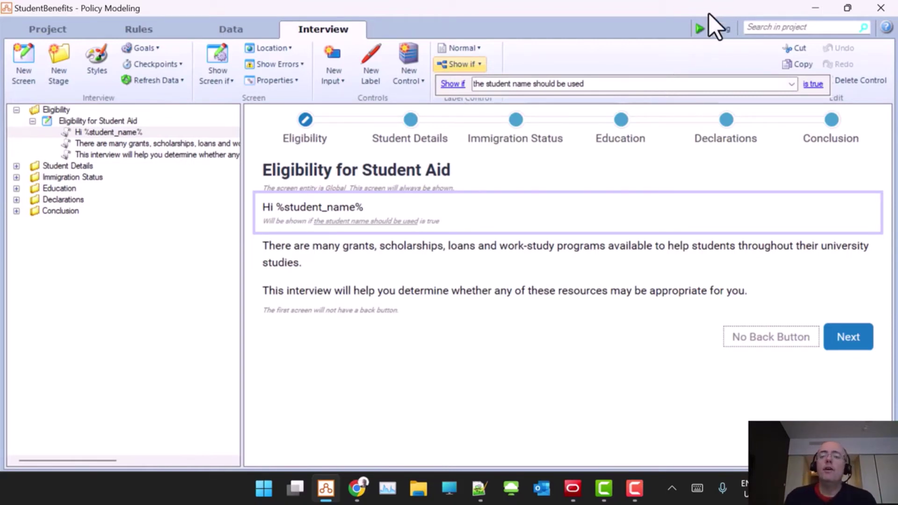
Run the interview in the debugger, advance to the Basic Information screen, and return to the project.
{"action": "left_click", "coordinate": [717, 33]}
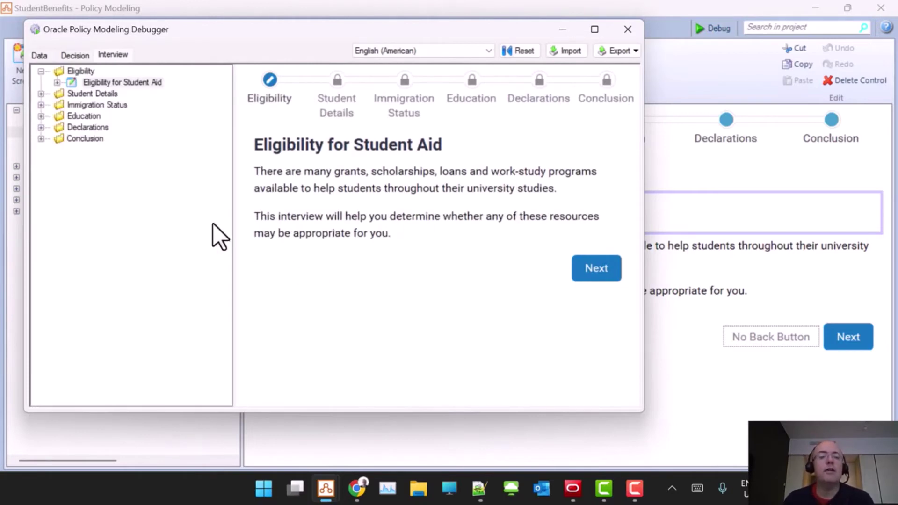
{"action": "left_click", "coordinate": [591, 277]}
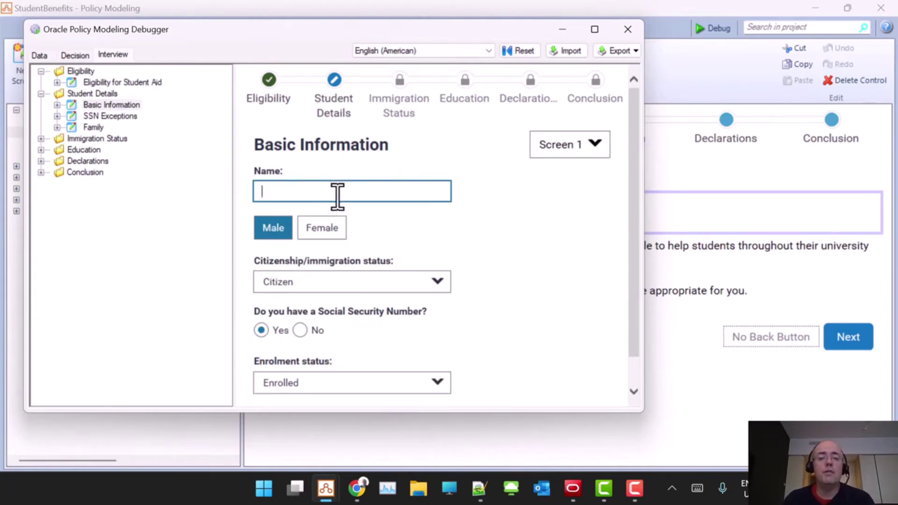
{"action": "left_click", "coordinate": [648, 9]}
Examine the attribute collected by the Name input on the Basic Information screen, and recheck that screen in the debugger.
{"action": "left_click", "coordinate": [17, 166]}
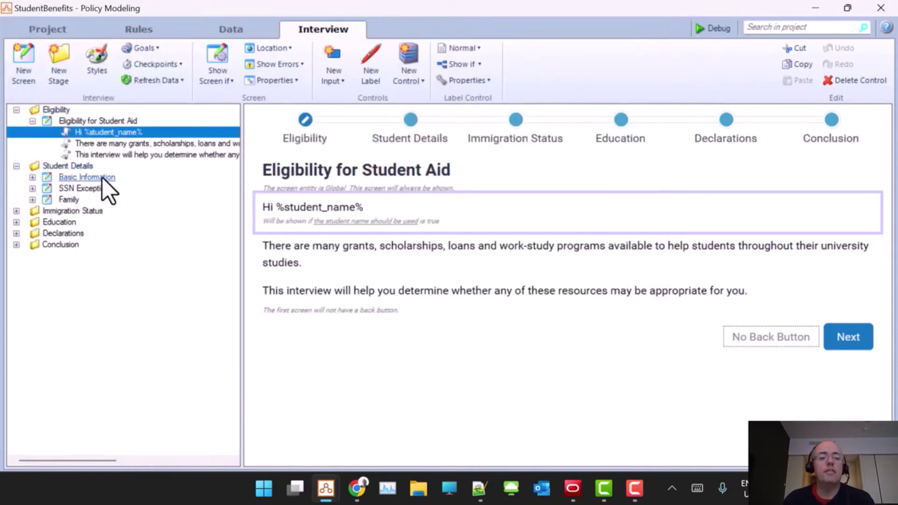
{"action": "left_click", "coordinate": [99, 177]}
{"action": "left_click", "coordinate": [317, 226]}
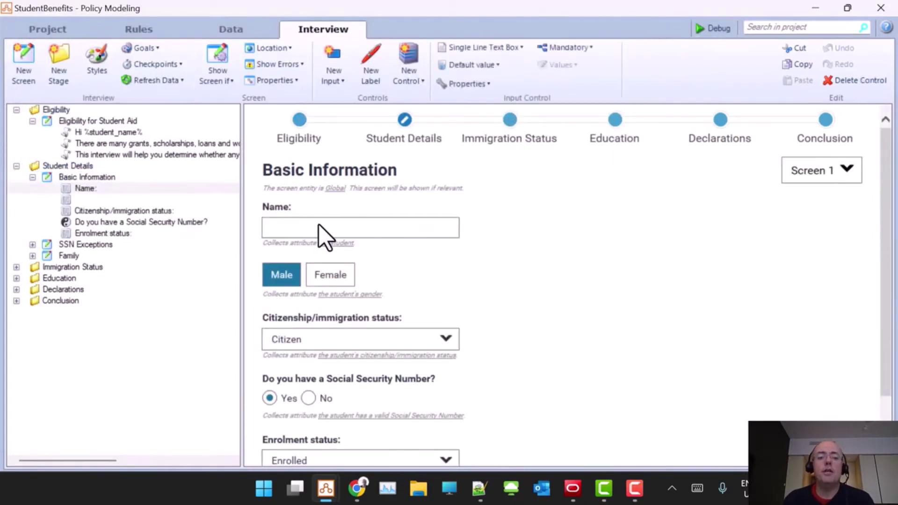
{"action": "mouse_move", "coordinate": [356, 240]}
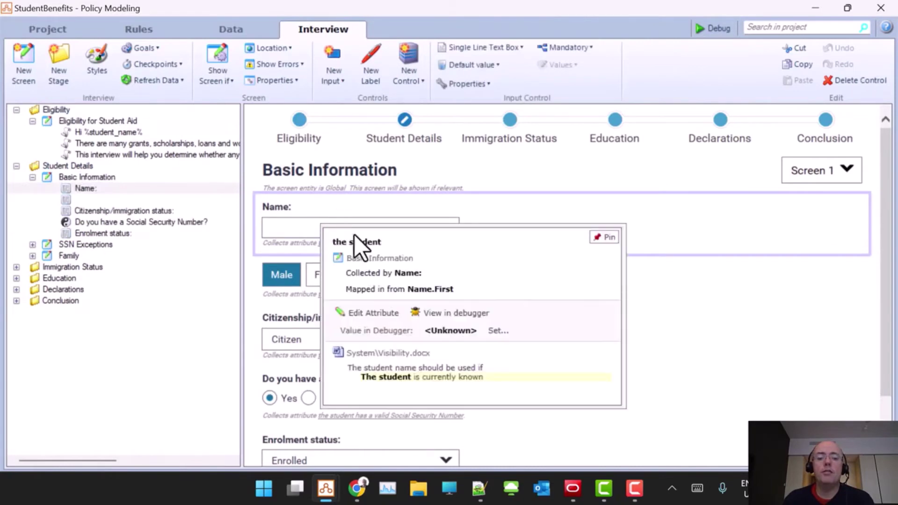
{"action": "left_click", "coordinate": [368, 312]}
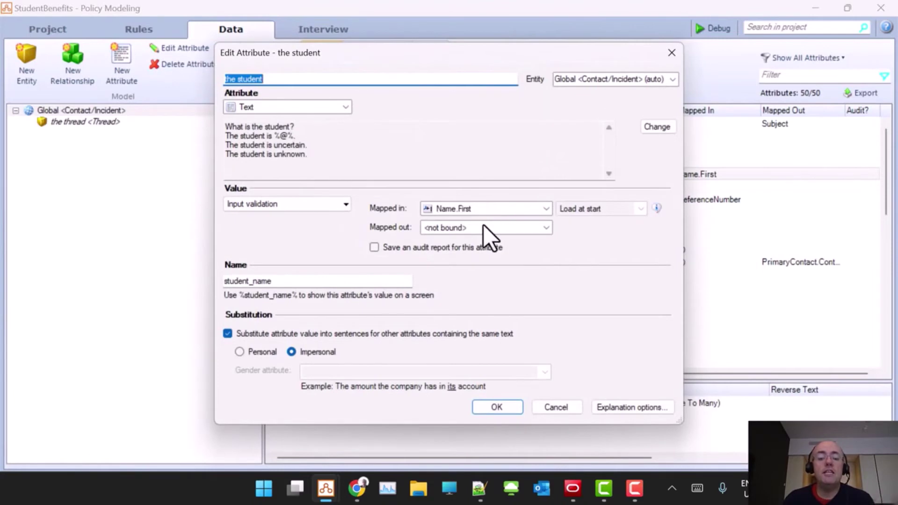
{"action": "left_click", "coordinate": [556, 406]}
{"action": "left_click", "coordinate": [714, 27]}
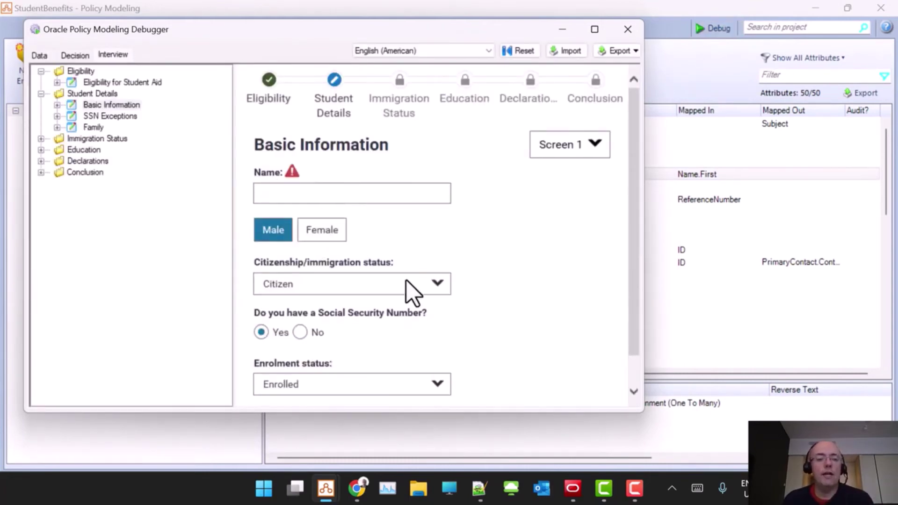
{"action": "left_click", "coordinate": [632, 29]}
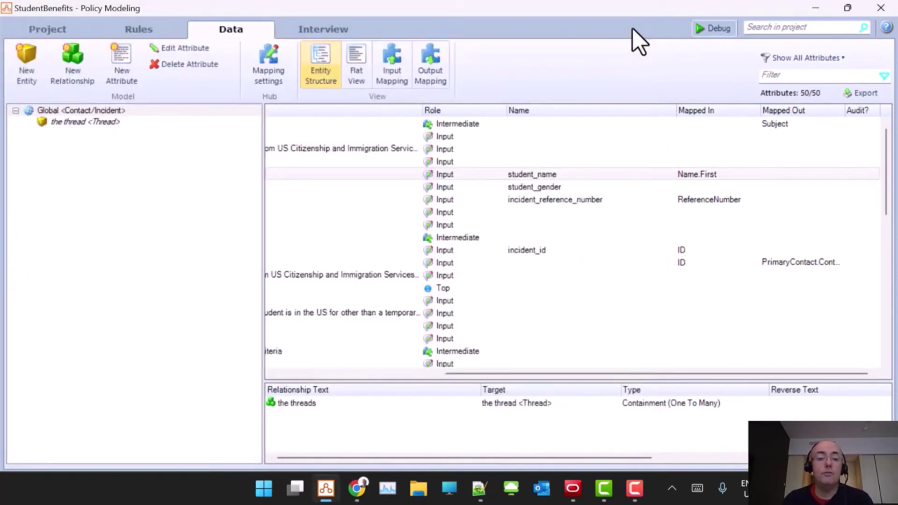
View the project summary and the snapshot deployment details for RN_SB1 without deploying.
{"action": "left_click", "coordinate": [44, 30]}
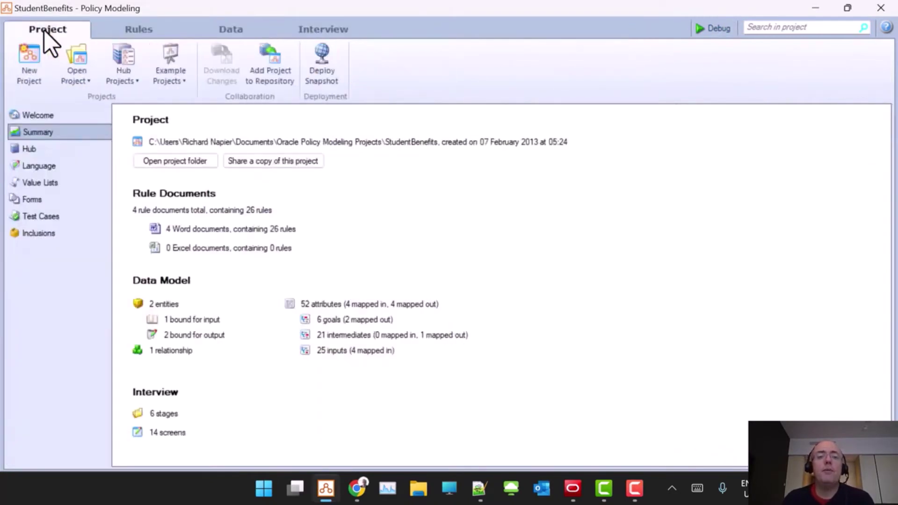
{"action": "left_click", "coordinate": [327, 64]}
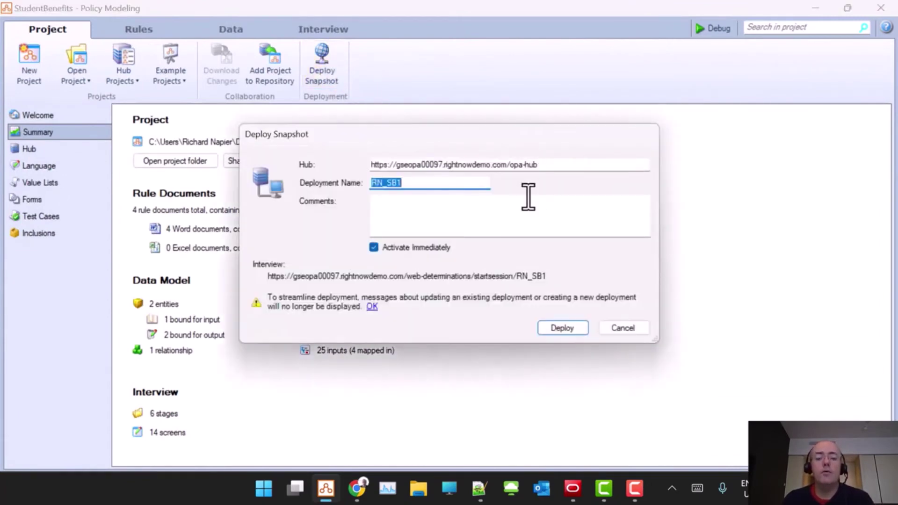
{"action": "left_click", "coordinate": [628, 333]}
Switch to Oracle Service Cloud and view the label text of the Contact Example tab in the RN_Contact_Copy workspace.
{"action": "left_click", "coordinate": [575, 489]}
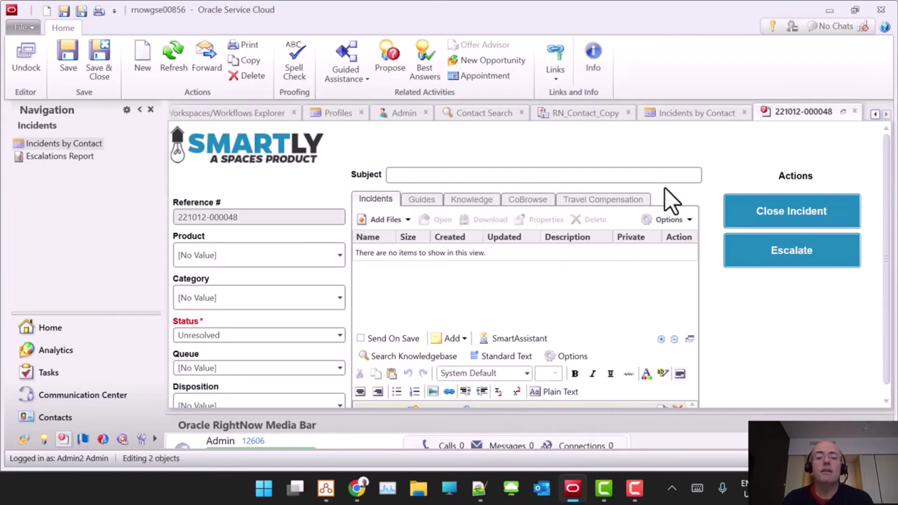
{"action": "left_click", "coordinate": [209, 113]}
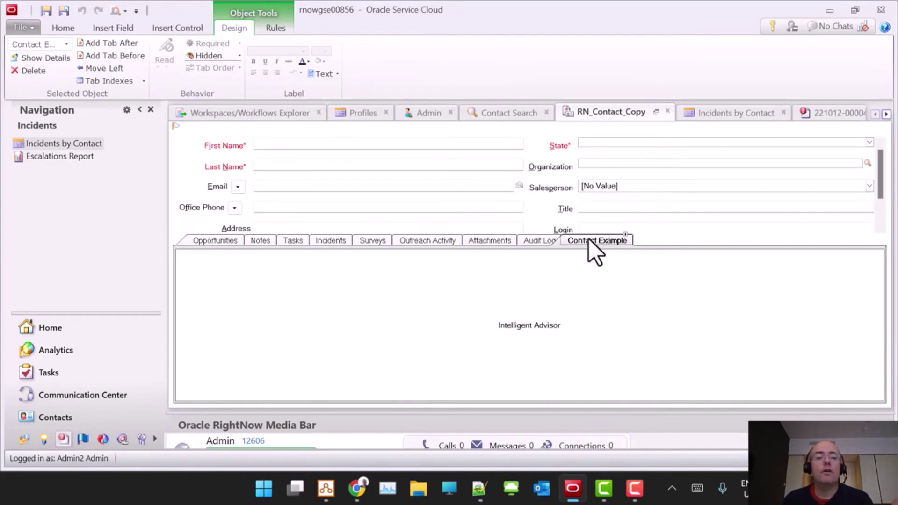
{"action": "left_click", "coordinate": [334, 73]}
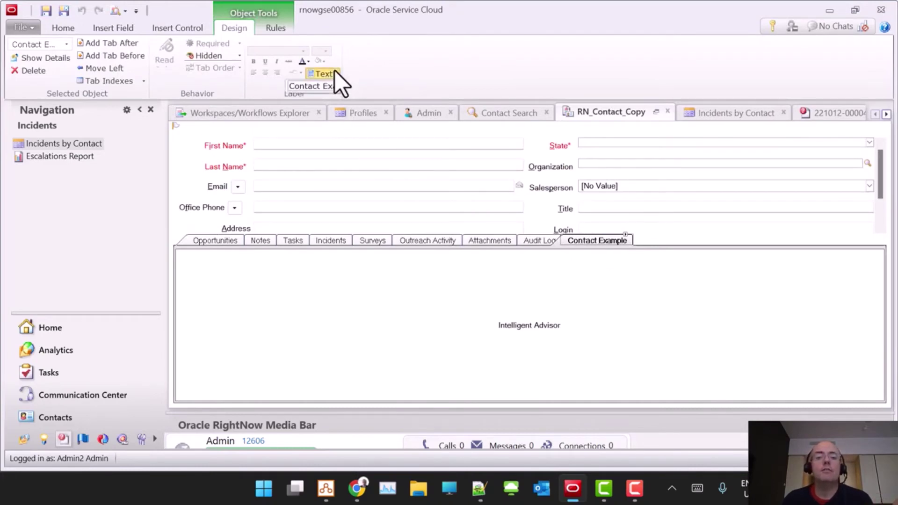
Examine the Intelligent Advisor control on the Contact Example tab, its design options and the list of controls that can be inserted.
{"action": "left_click", "coordinate": [506, 291]}
{"action": "left_click", "coordinate": [521, 315]}
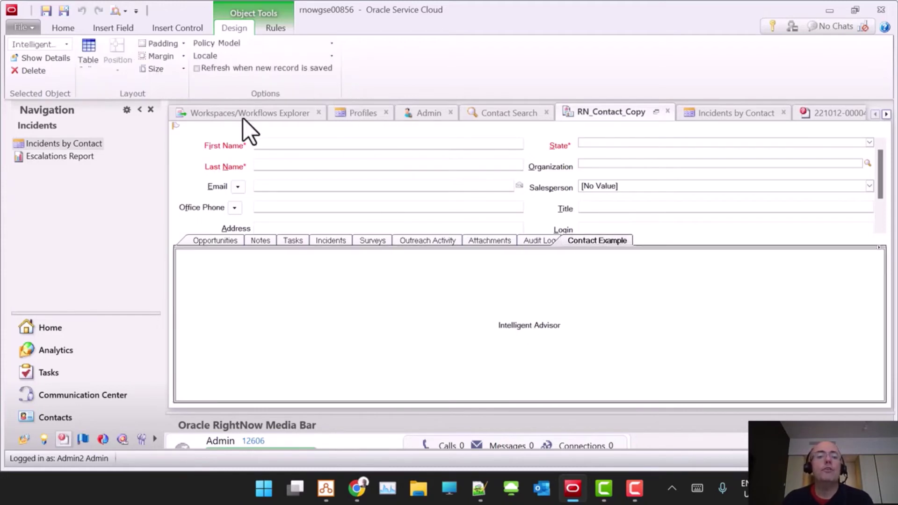
{"action": "left_click", "coordinate": [187, 25]}
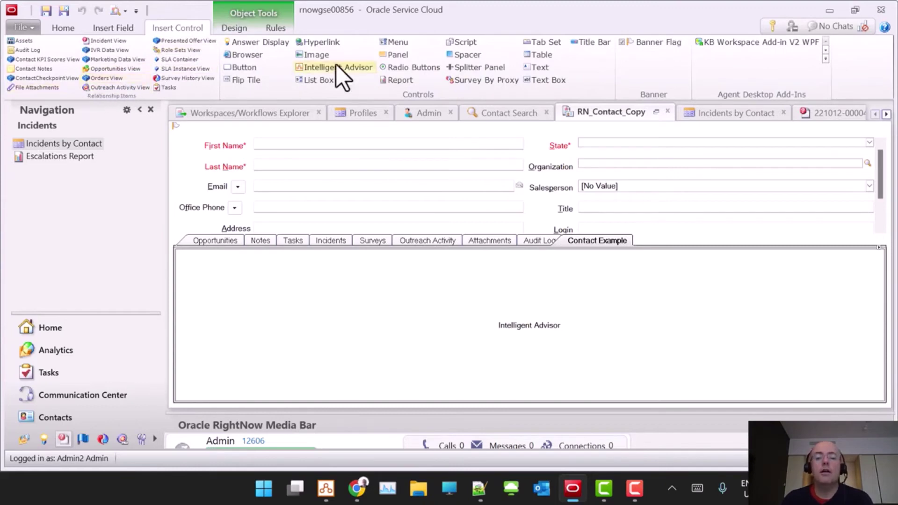
{"action": "left_click", "coordinate": [437, 291]}
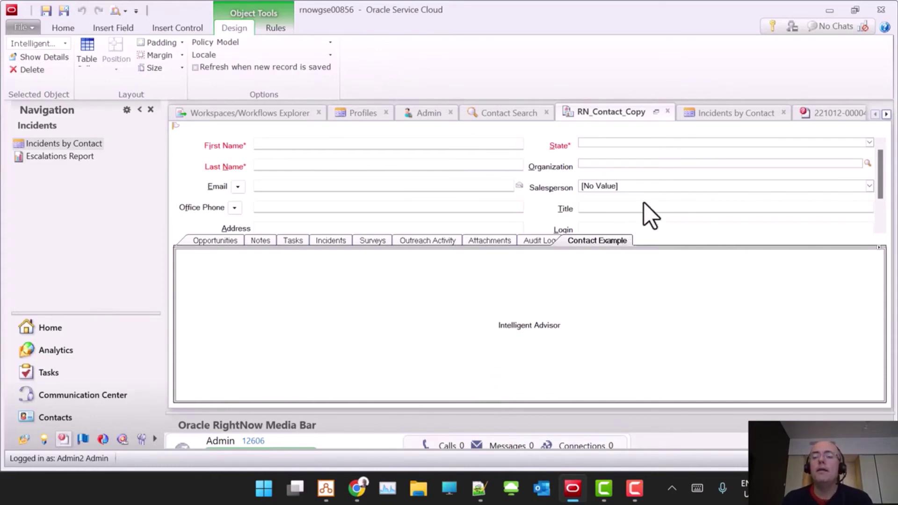
Open the contact record listed in the Contact Search results and minimize the ribbon to enlarge the record area.
{"action": "left_click", "coordinate": [501, 115]}
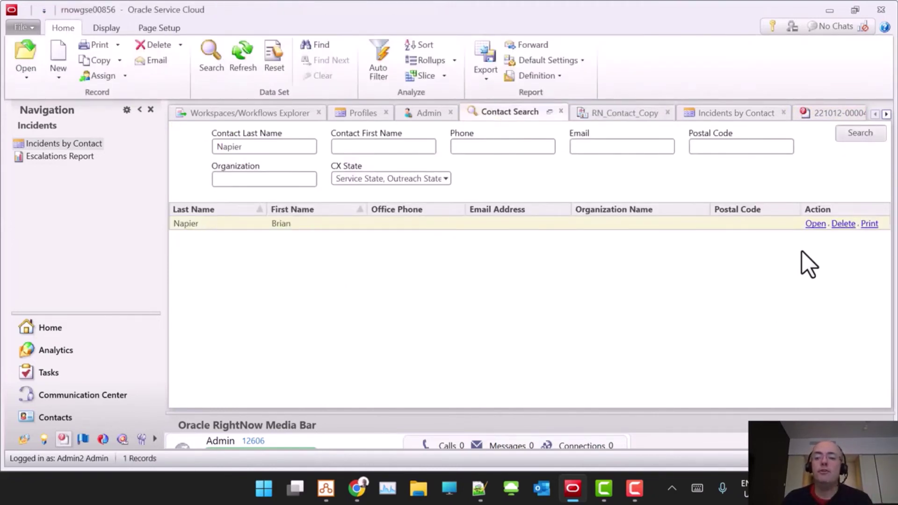
{"action": "left_click", "coordinate": [815, 224]}
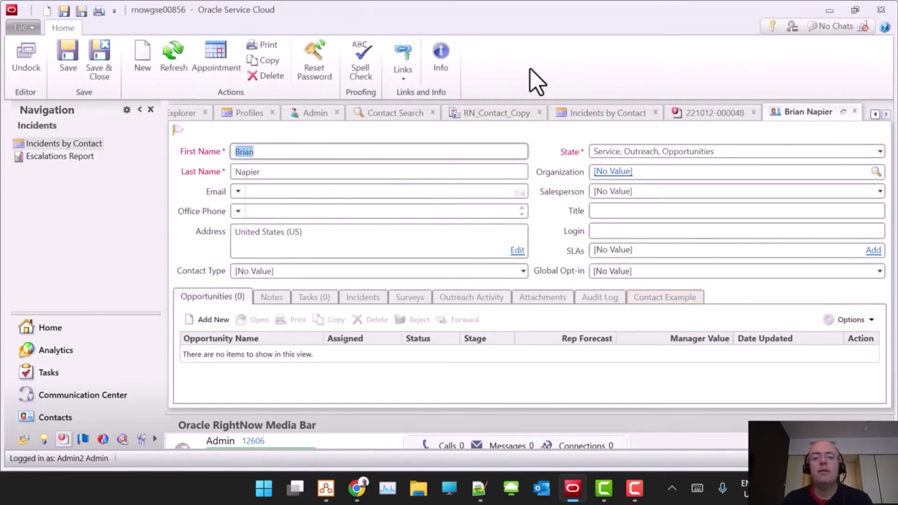
{"action": "right_click", "coordinate": [450, 84]}
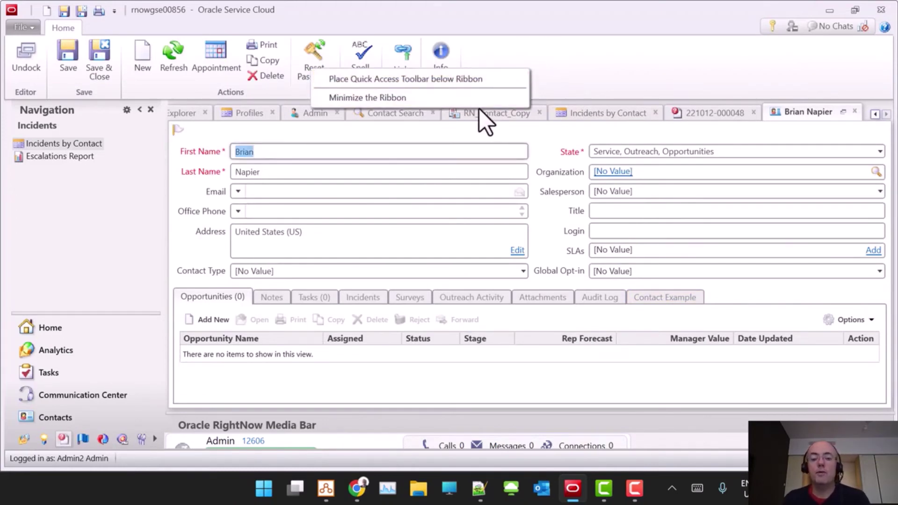
{"action": "left_click", "coordinate": [506, 97]}
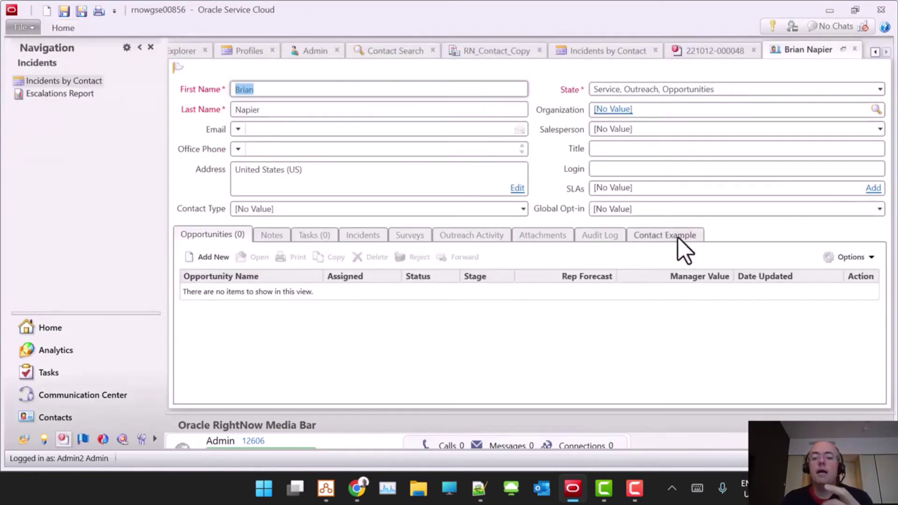
Start the embedded interview on the Contact Example tab and advance through Eligibility and Basic Information, keeping the prefilled answers.
{"action": "left_click", "coordinate": [661, 232]}
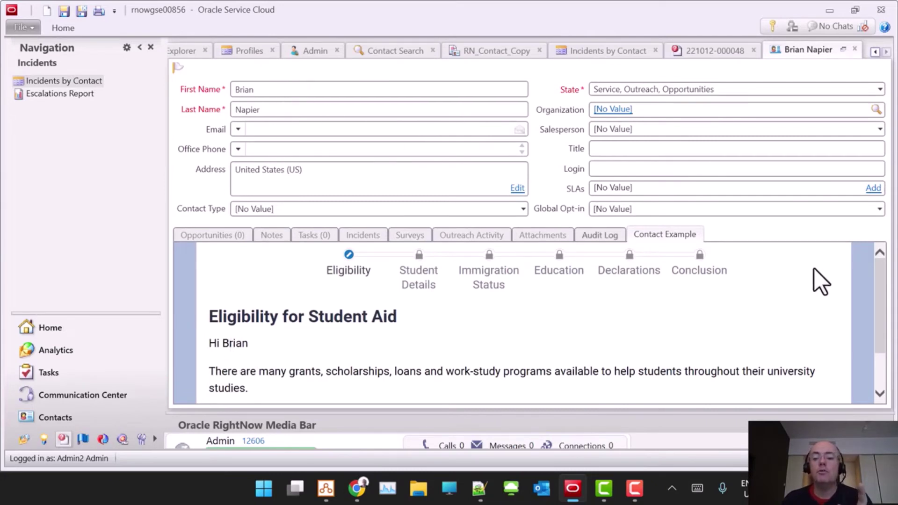
{"action": "scroll", "coordinate": [880, 271], "scroll_direction": "down", "scroll_amount": 1}
{"action": "left_click", "coordinate": [823, 391]}
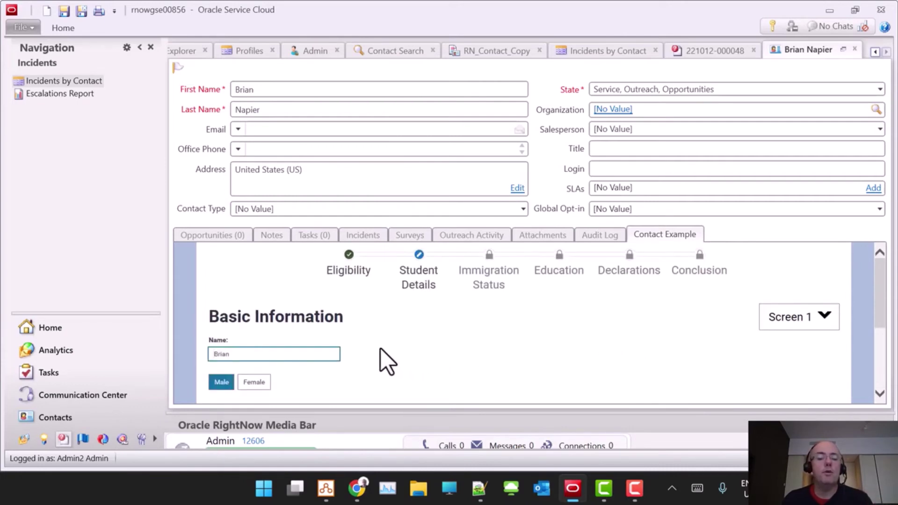
{"action": "scroll", "coordinate": [381, 349], "scroll_direction": "down", "scroll_amount": 2}
{"action": "scroll", "coordinate": [378, 340], "scroll_direction": "down", "scroll_amount": 1}
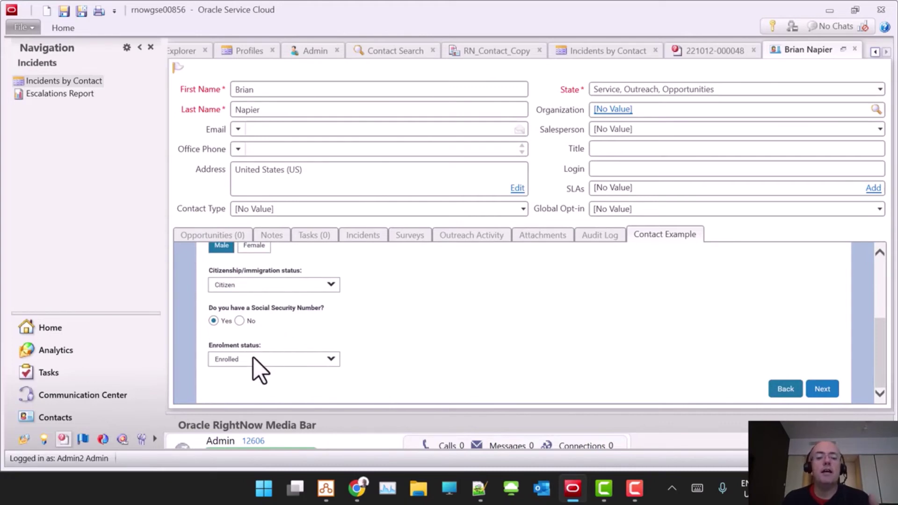
{"action": "left_click", "coordinate": [823, 390]}
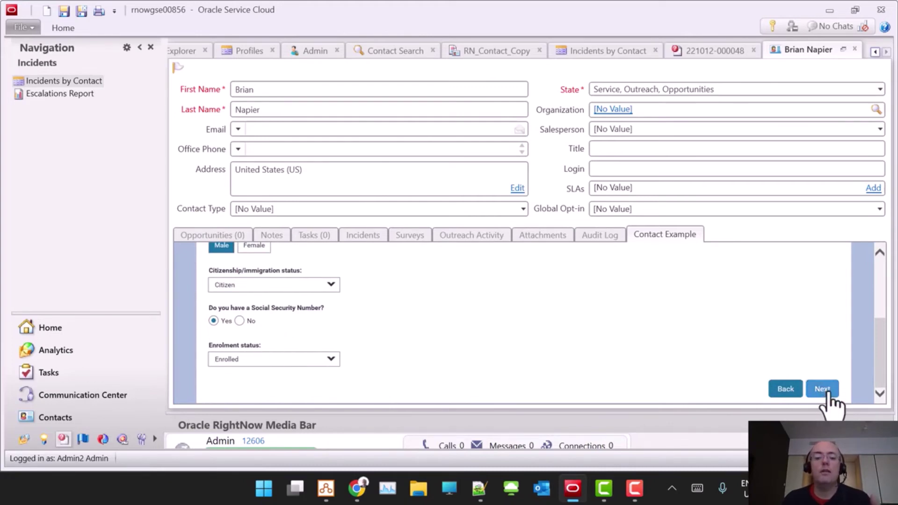
Fill in the Family screen with 3 people and an annual family income of 15000, and continue to Education.
{"action": "type", "text": "3"}
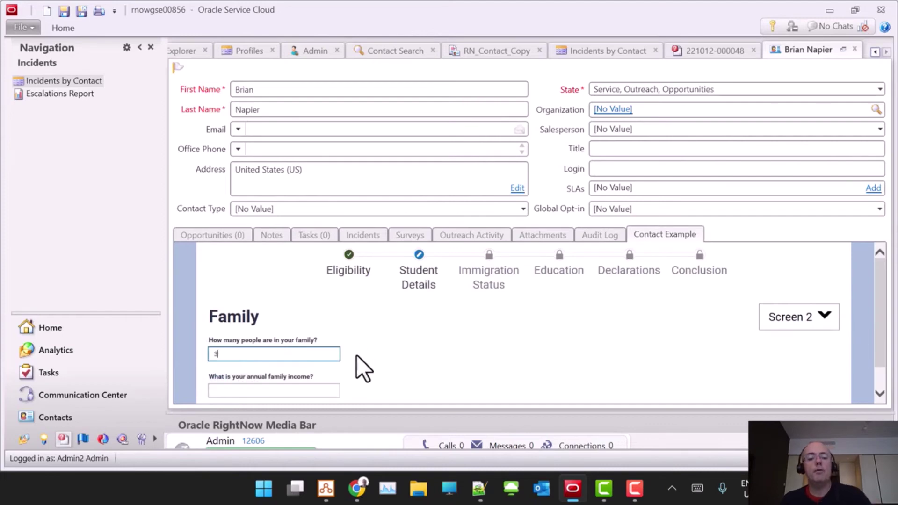
{"action": "left_click", "coordinate": [309, 391]}
{"action": "type", "text": "15000"}
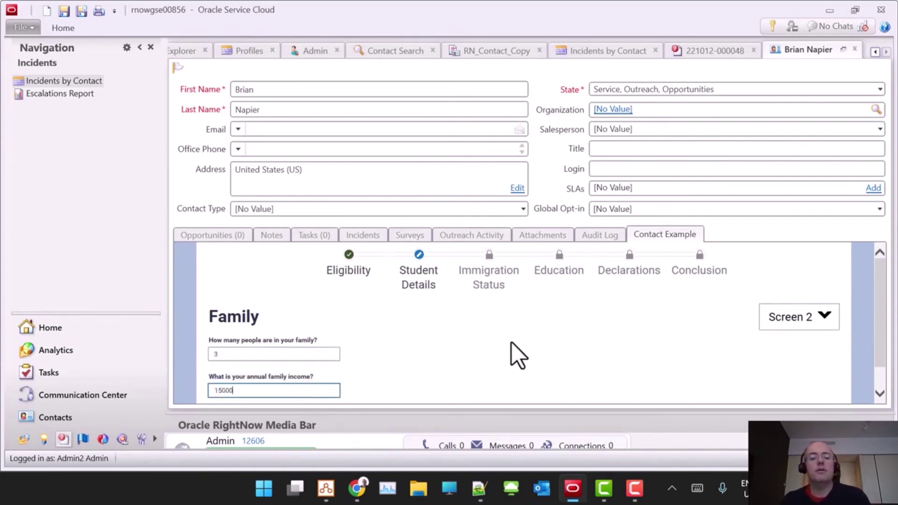
{"action": "scroll", "coordinate": [512, 348], "scroll_direction": "down", "scroll_amount": 1}
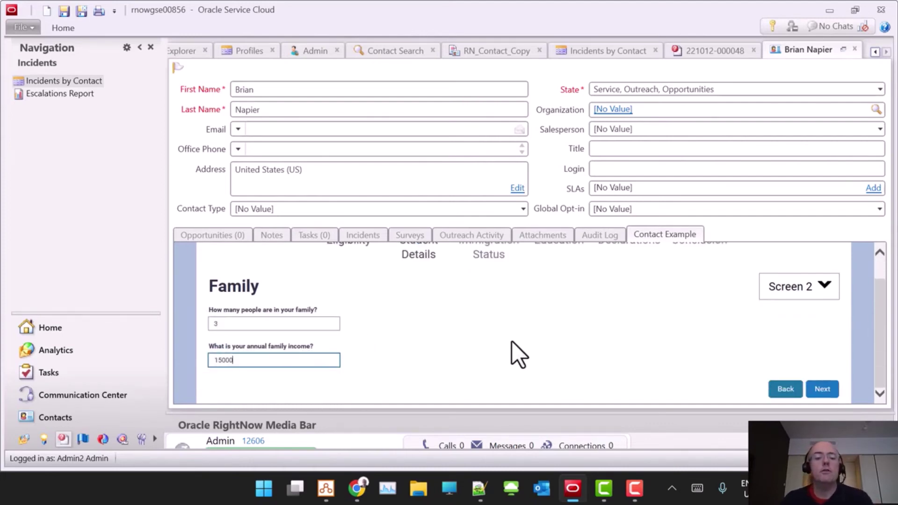
{"action": "left_click", "coordinate": [822, 389]}
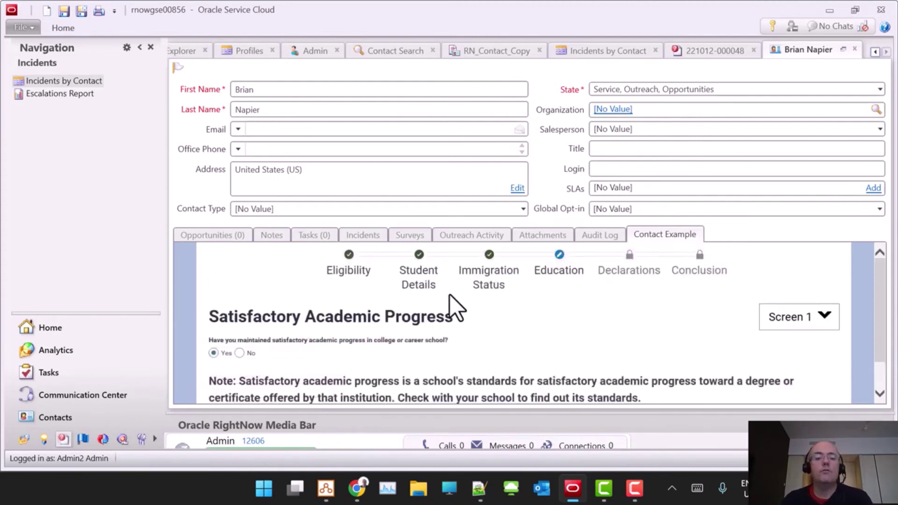
Complete the Satisfactory Academic Progress screen and advance through Previous Education and Declarations with their preselected answers to reach the Conclusion.
{"action": "scroll", "coordinate": [459, 290], "scroll_direction": "down", "scroll_amount": 1}
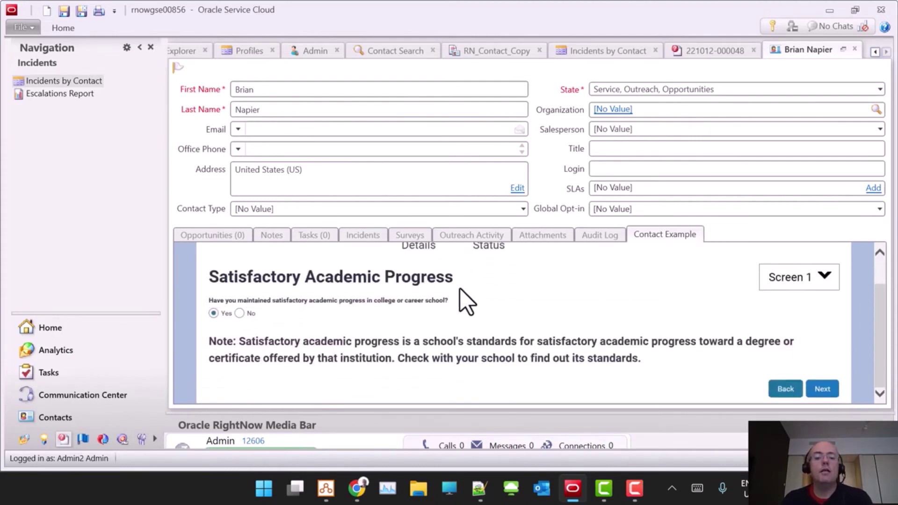
{"action": "left_click", "coordinate": [253, 314]}
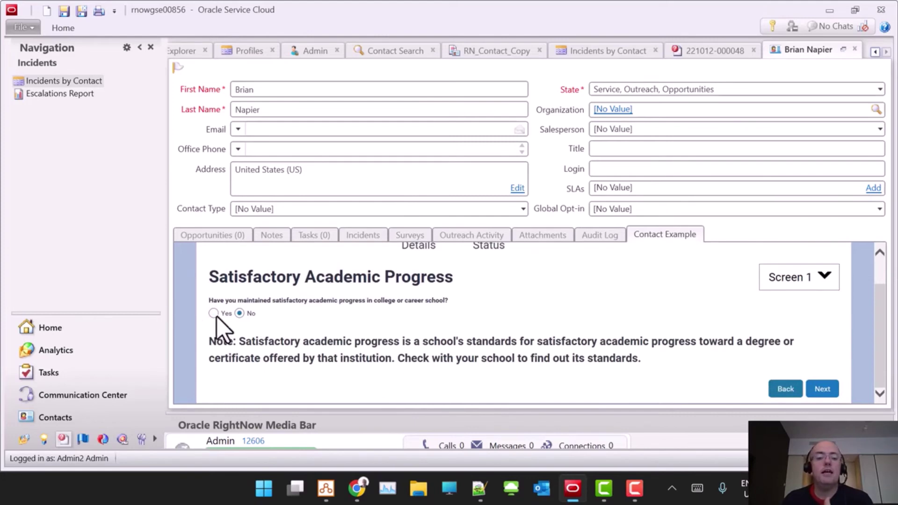
{"action": "left_click", "coordinate": [835, 389]}
{"action": "scroll", "coordinate": [390, 333], "scroll_direction": "down", "scroll_amount": 3}
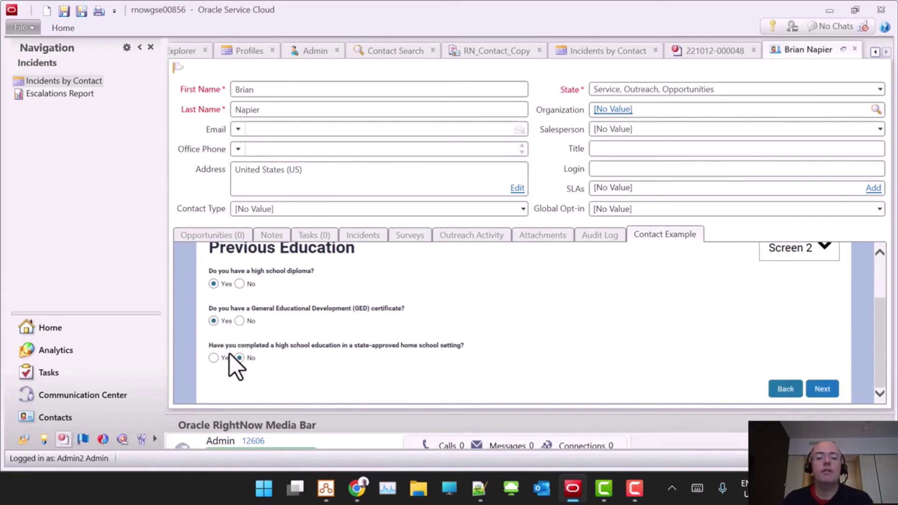
{"action": "left_click", "coordinate": [822, 389]}
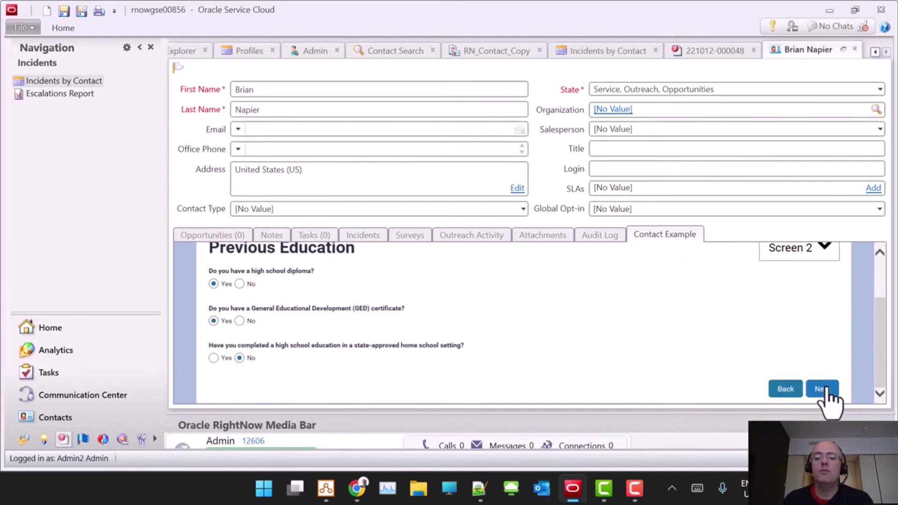
{"action": "scroll", "coordinate": [565, 304], "scroll_direction": "down", "scroll_amount": 1}
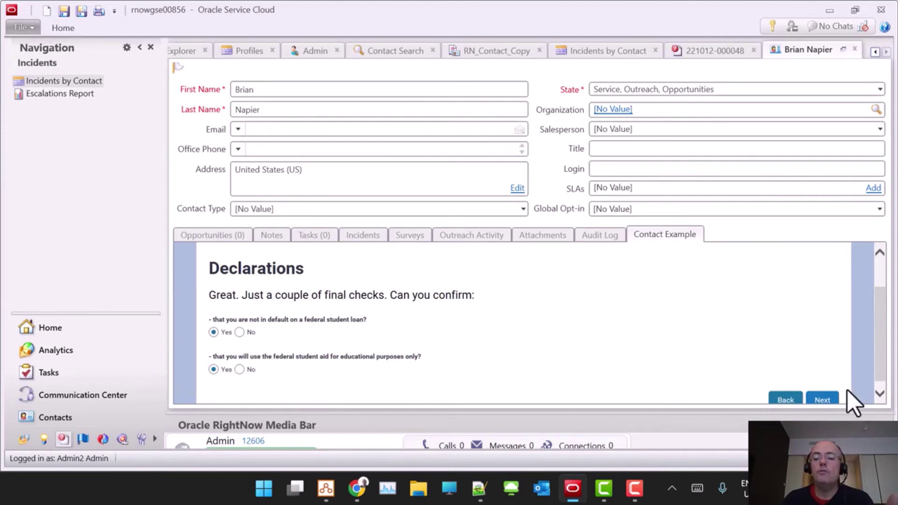
{"action": "left_click", "coordinate": [821, 400]}
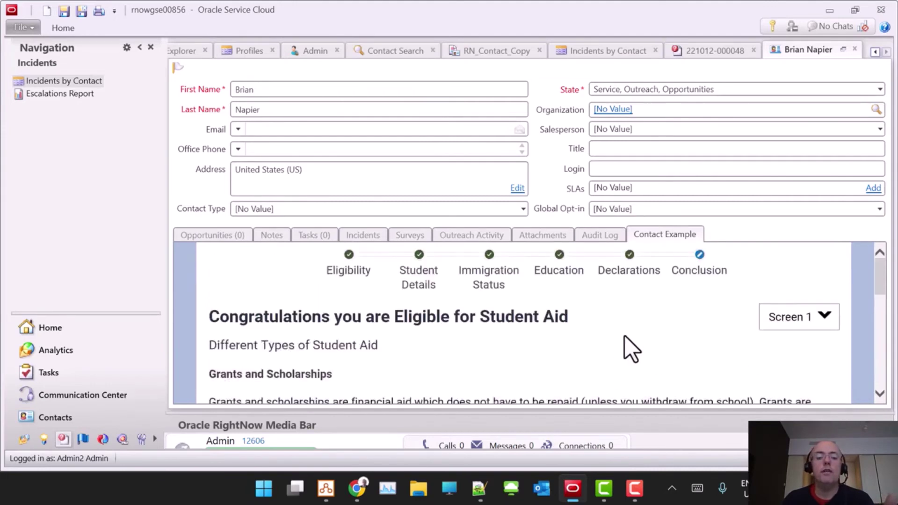
Read through the types of student aid on the Conclusion screen and save the interview details.
{"action": "scroll", "coordinate": [557, 307], "scroll_direction": "down", "scroll_amount": 3}
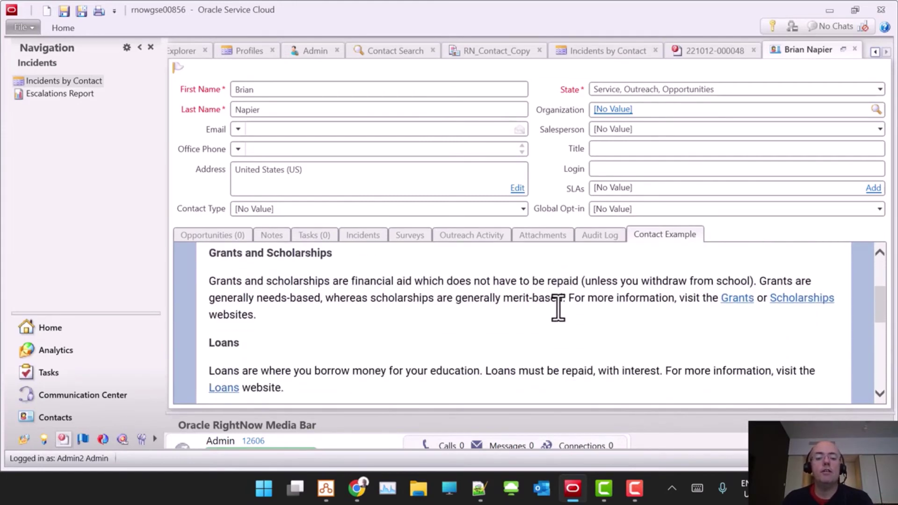
{"action": "scroll", "coordinate": [556, 307], "scroll_direction": "down", "scroll_amount": 6}
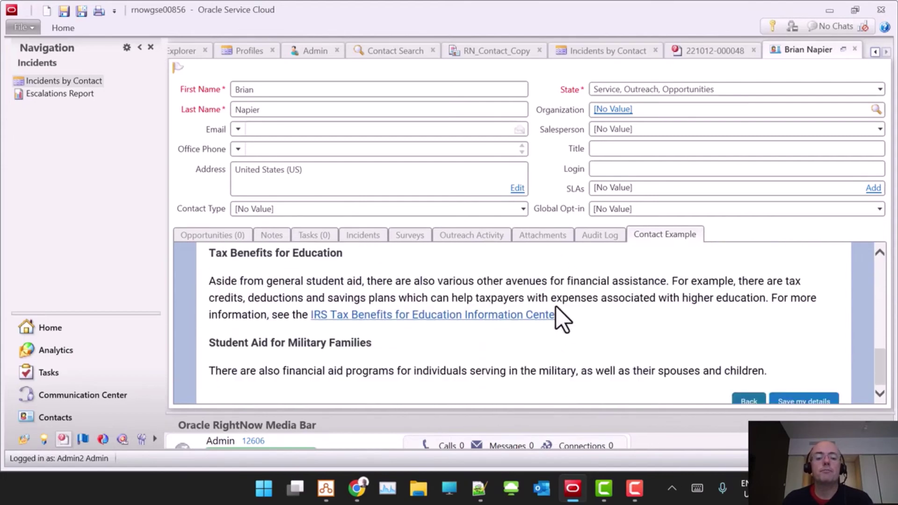
{"action": "scroll", "coordinate": [804, 355], "scroll_direction": "up", "scroll_amount": 4}
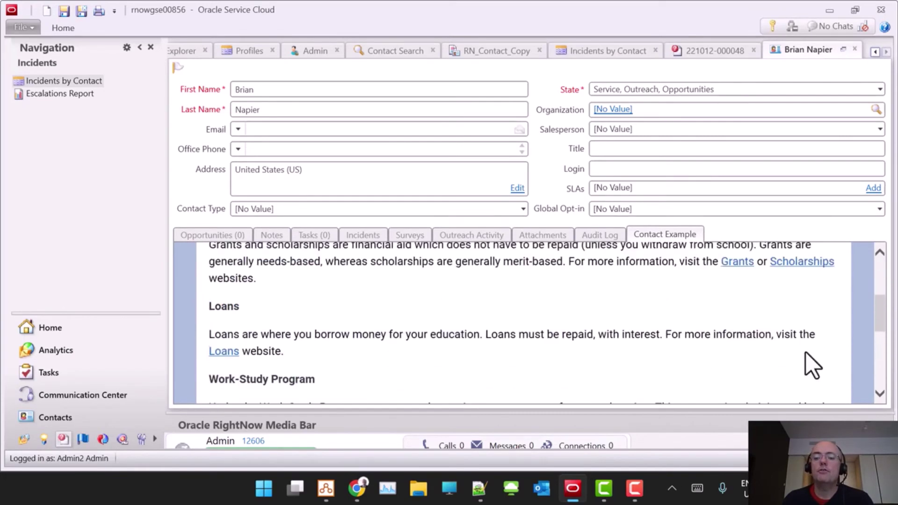
{"action": "scroll", "coordinate": [806, 356], "scroll_direction": "up", "scroll_amount": 5}
{"action": "scroll", "coordinate": [802, 346], "scroll_direction": "down", "scroll_amount": 5}
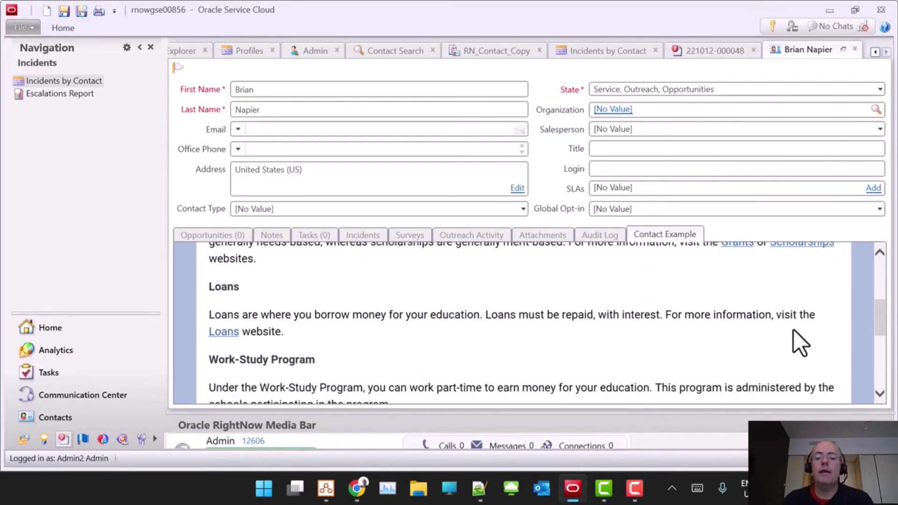
{"action": "scroll", "coordinate": [795, 332], "scroll_direction": "down", "scroll_amount": 4}
{"action": "left_click", "coordinate": [802, 393]}
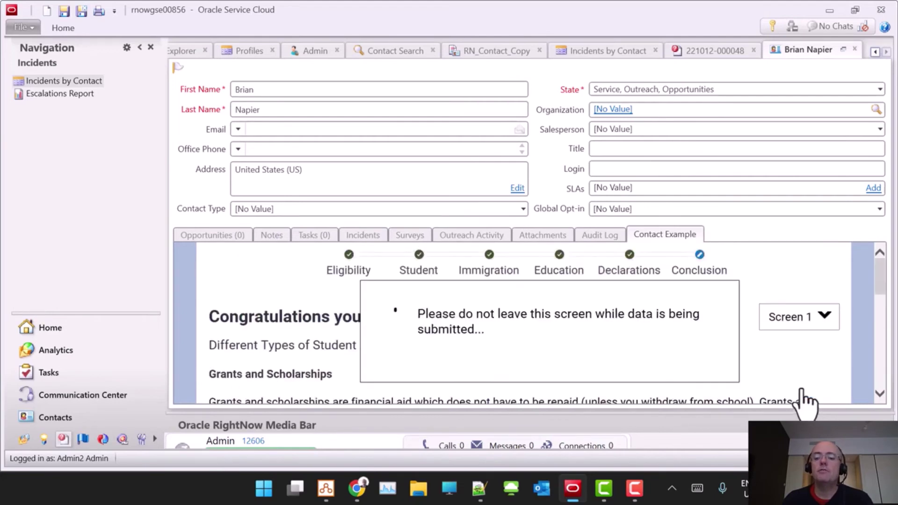
Examine the Incident ID and Incident Reference Number on the Details Saved screen.
{"action": "scroll", "coordinate": [528, 332], "scroll_direction": "down", "scroll_amount": 1}
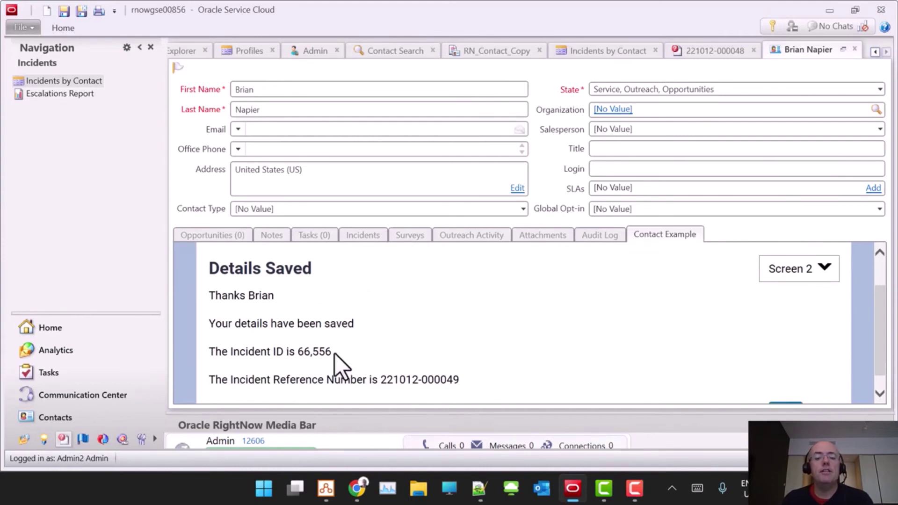
{"action": "double_click", "coordinate": [307, 353]}
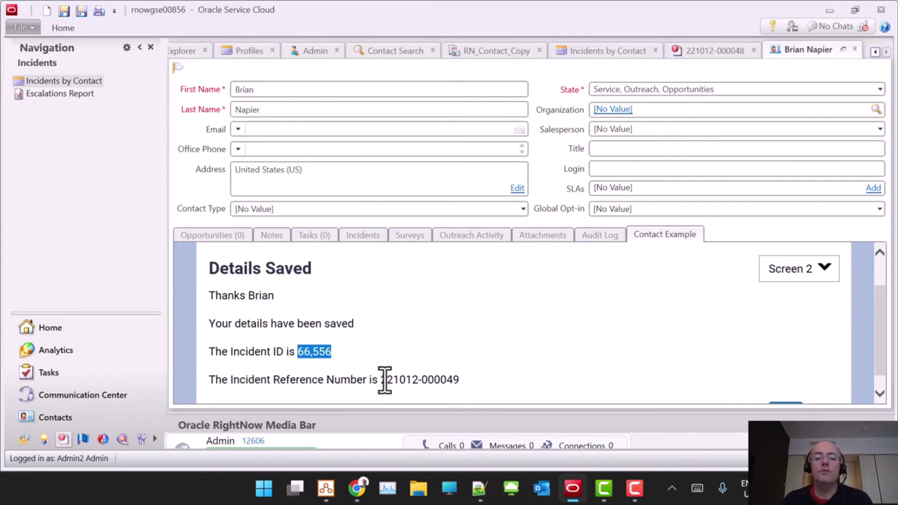
{"action": "left_click_drag", "start_coordinate": [381, 380], "coordinate": [465, 379]}
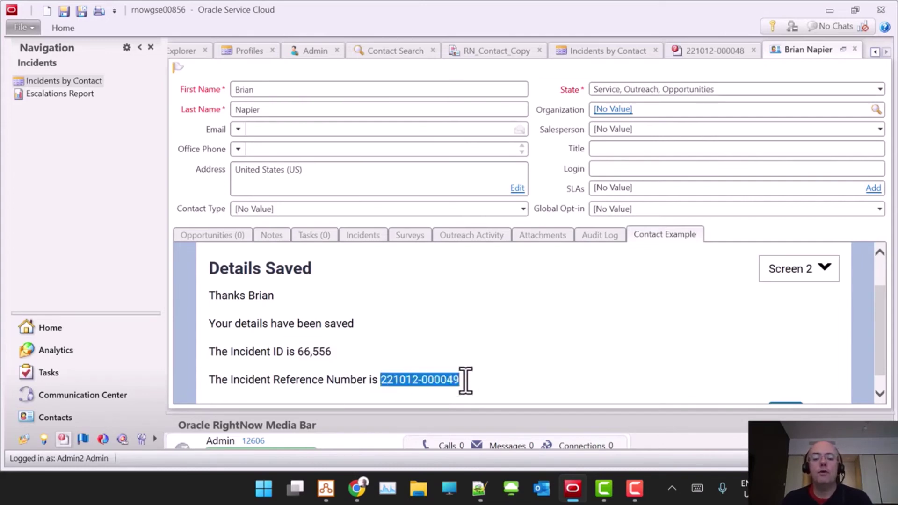
{"action": "left_click", "coordinate": [475, 500]}
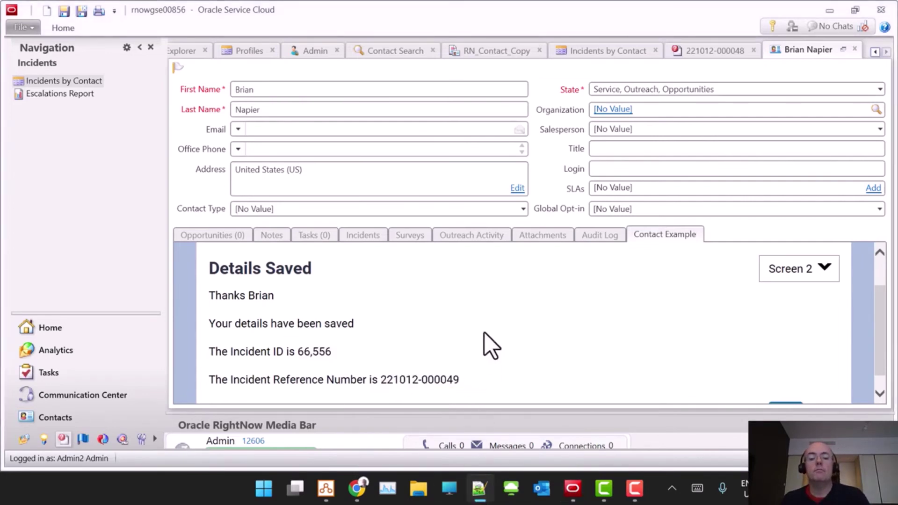
{"action": "right_click", "coordinate": [479, 489]}
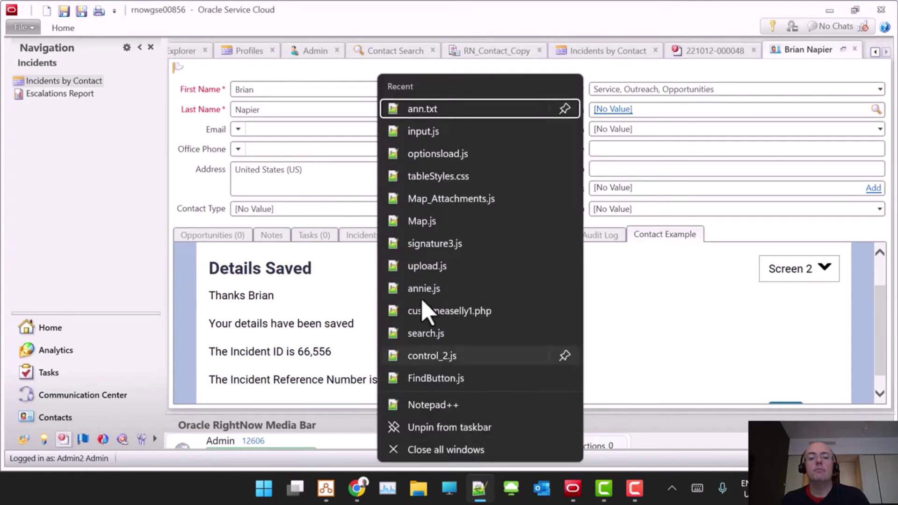
{"action": "left_click", "coordinate": [434, 405]}
{"action": "key", "text": "alt+Tab"}
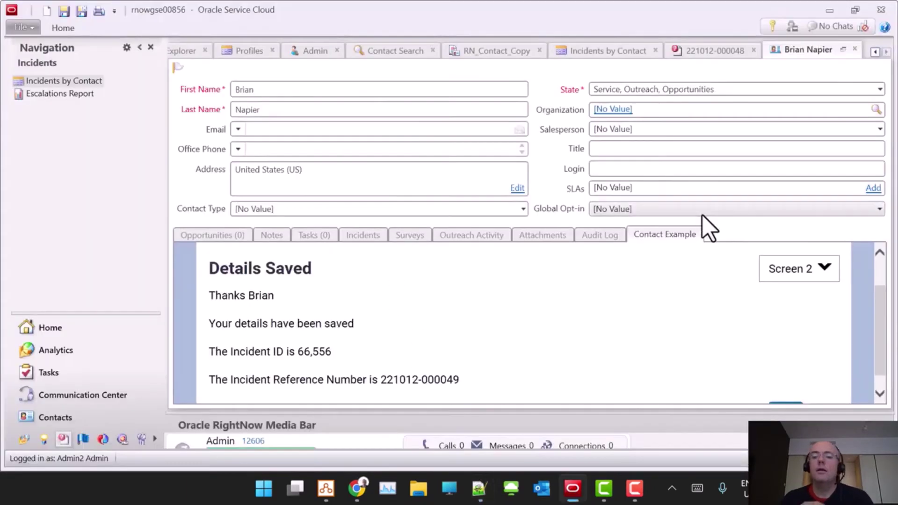
Open the newest incident from the Incidents by Contact report, and switch to Policy Modeling to view the StudentBenefits data mappings.
{"action": "left_click", "coordinate": [596, 49]}
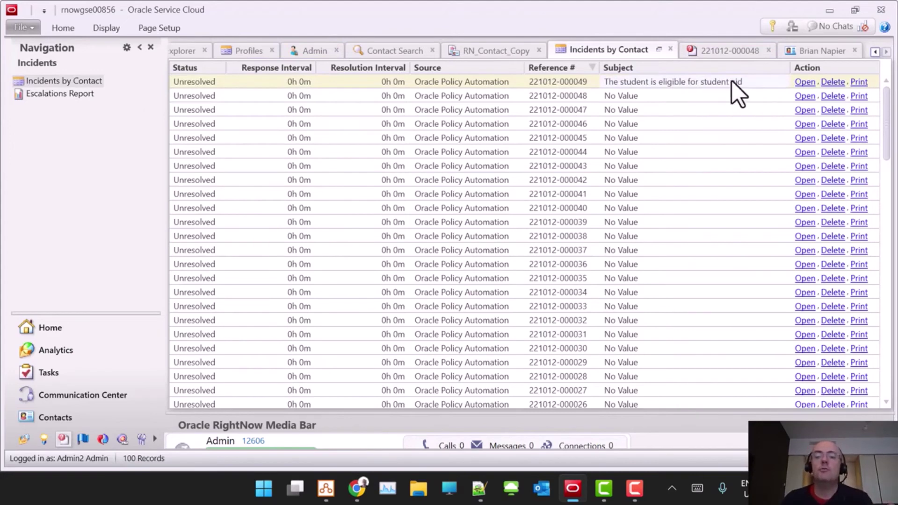
{"action": "left_click", "coordinate": [805, 82]}
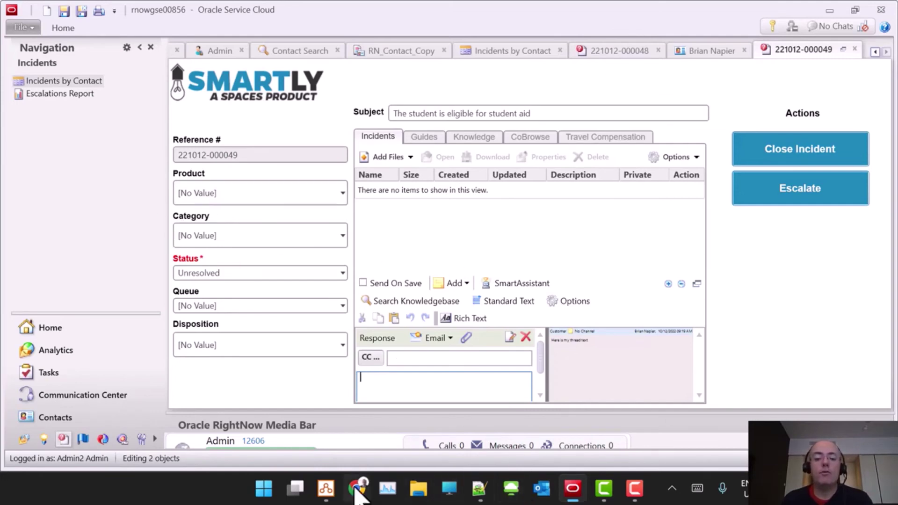
{"action": "left_click", "coordinate": [326, 489]}
{"action": "left_click", "coordinate": [228, 32]}
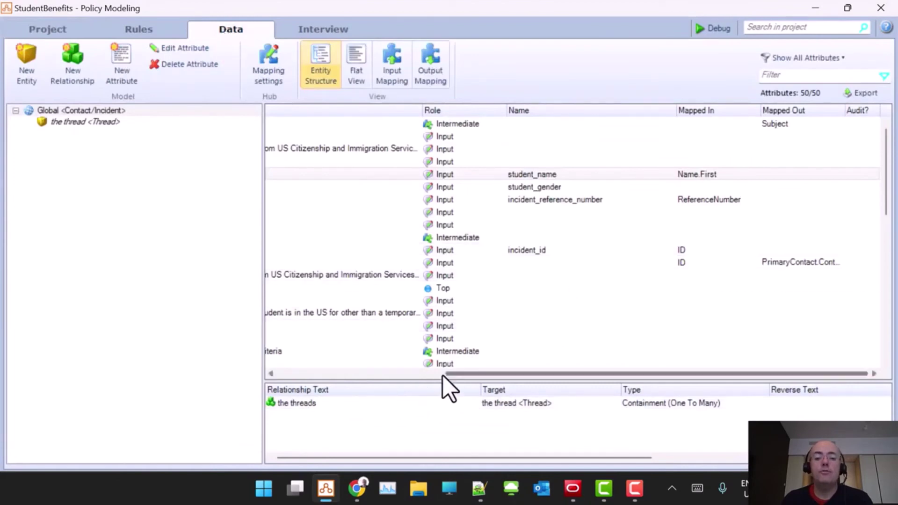
Start a new attribute in the Global entity with the text "the incident status".
{"action": "left_click_drag", "start_coordinate": [442, 375], "coordinate": [265, 373]}
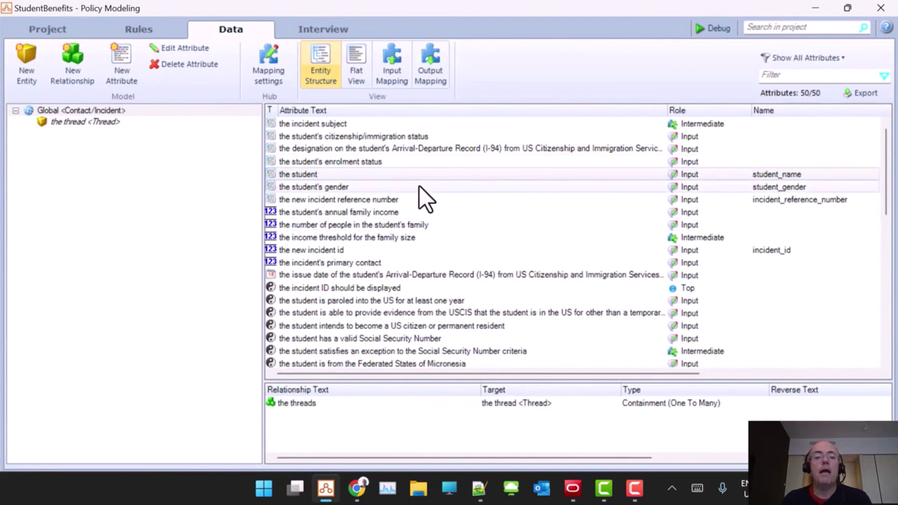
{"action": "left_click", "coordinate": [133, 65]}
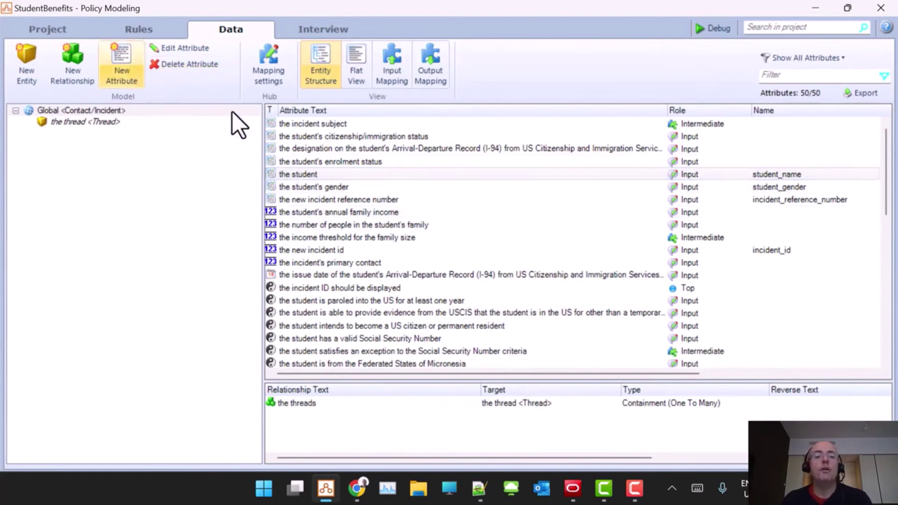
{"action": "type", "text": "the"}
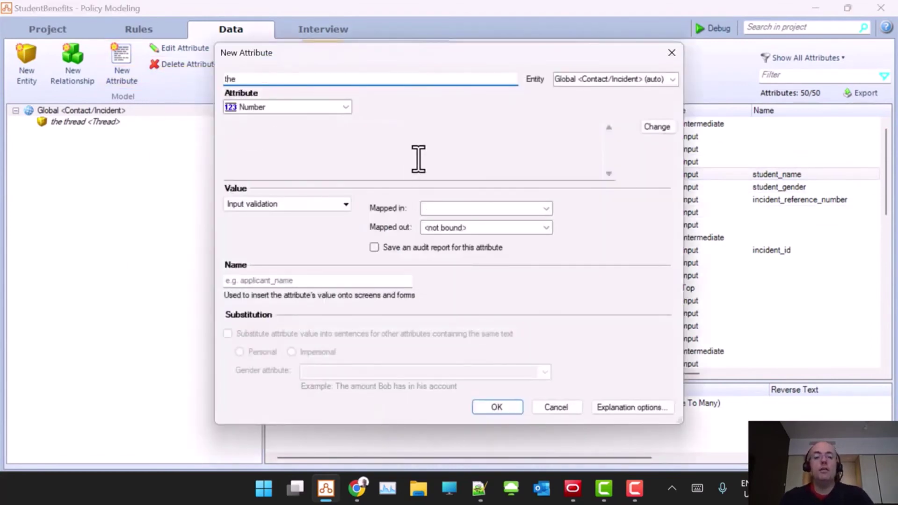
{"action": "type", "text": " inciden"}
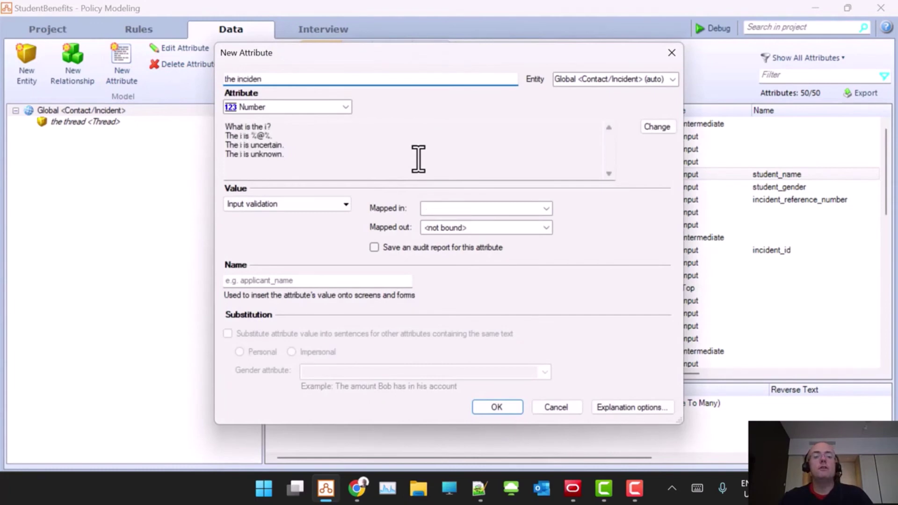
{"action": "type", "text": "t"}
{"action": "key", "text": "alt+Tab"}
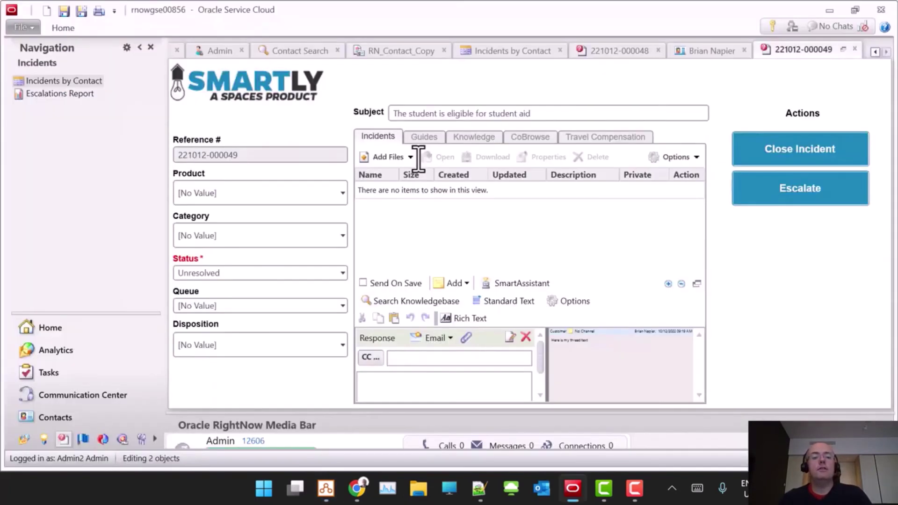
{"action": "key", "text": "alt+Tab"}
{"action": "type", "text": "staauts"}
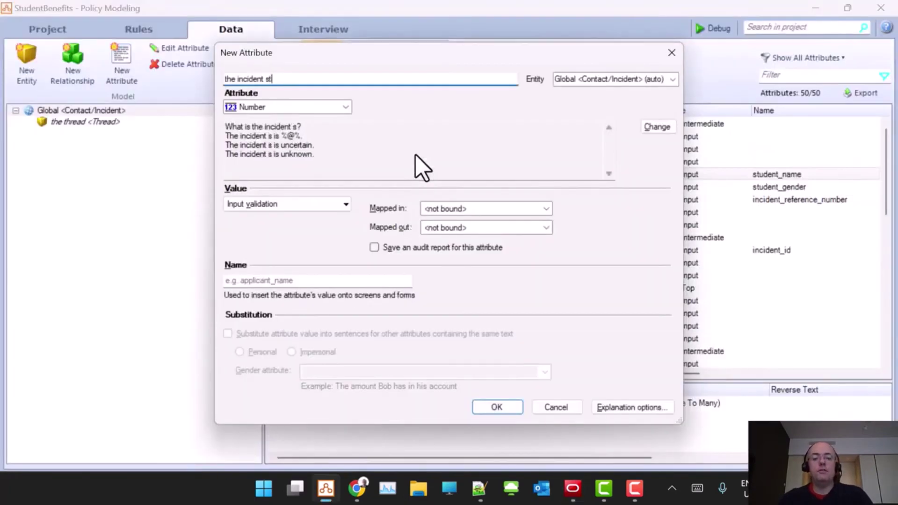
{"action": "key", "text": "BackSpace"}
{"action": "key", "text": "BackSpace"}
{"action": "key", "text": "BackSpace"}
{"action": "key", "text": "BackSpace"}
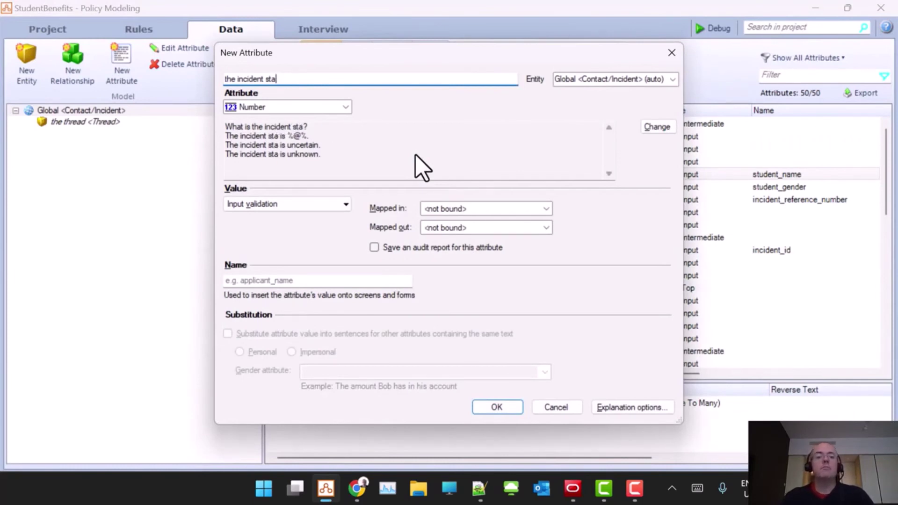
{"action": "type", "text": "tus"}
{"action": "key", "text": "Tab"}
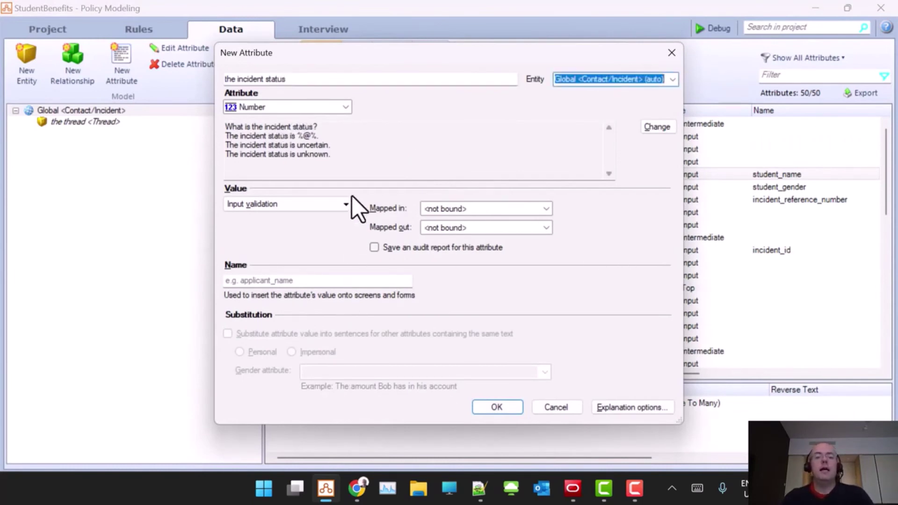
Give the new attribute the type Incident.StatusWithType.Status, map it out to StatusWithType.Status, and save it.
{"action": "left_click", "coordinate": [344, 108]}
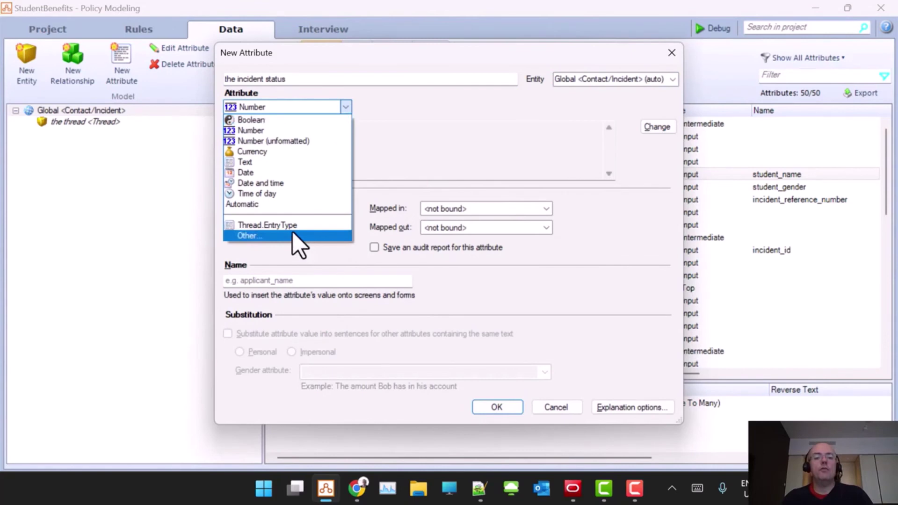
{"action": "left_click", "coordinate": [248, 236]}
{"action": "type", "text": "Statu"}
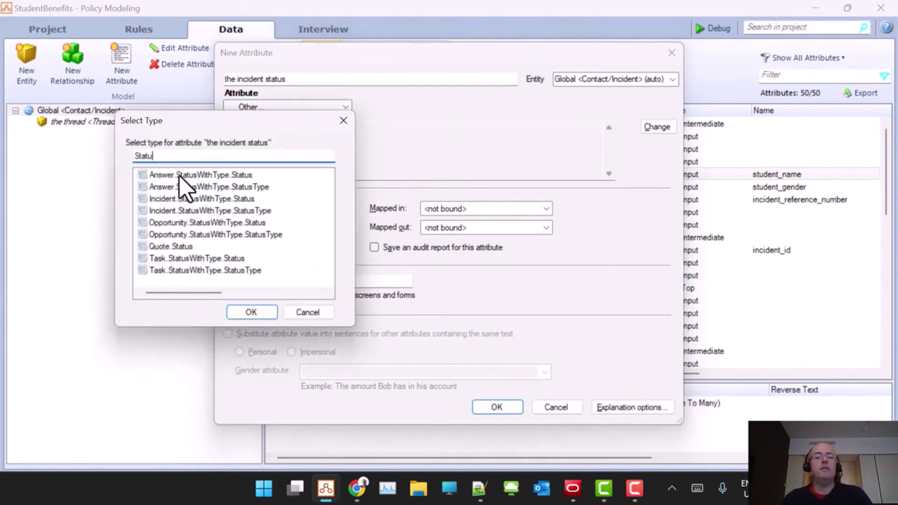
{"action": "left_click", "coordinate": [208, 175]}
{"action": "left_click", "coordinate": [264, 311]}
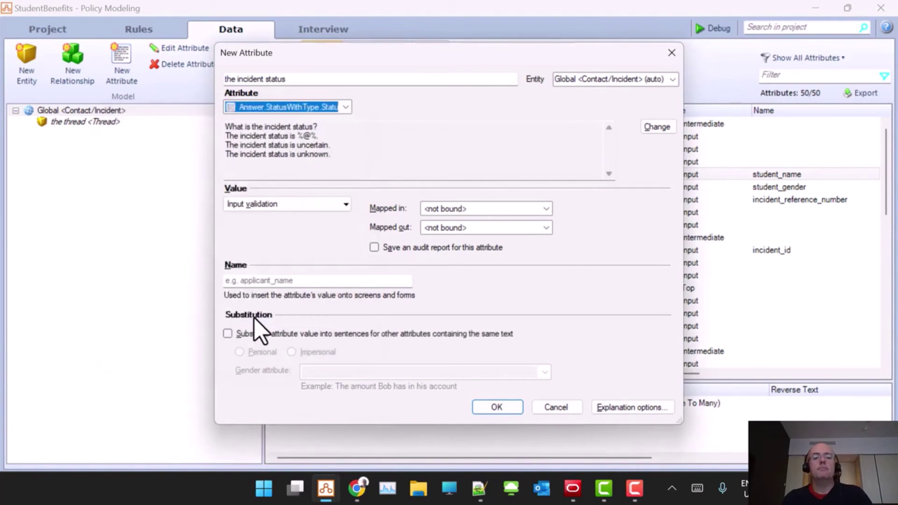
{"action": "left_click", "coordinate": [546, 228]}
{"action": "left_click", "coordinate": [520, 336]}
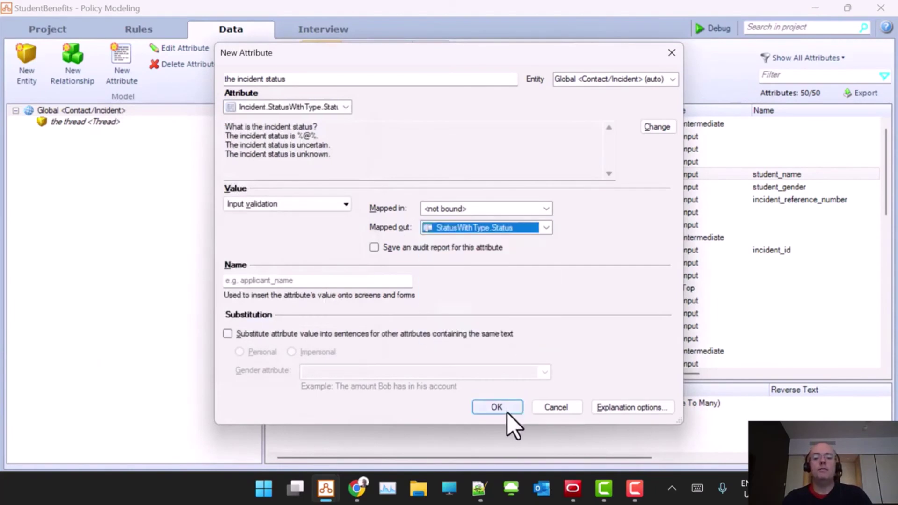
{"action": "left_click", "coordinate": [498, 406]}
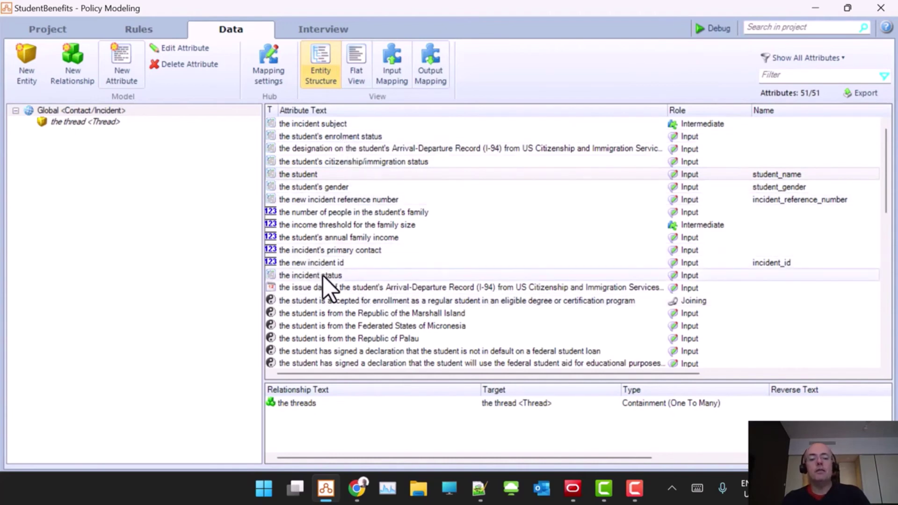
Switch to Oracle Service Cloud to view the Status values available for the incident, and return to Policy Modeling.
{"action": "key", "text": "alt+Tab"}
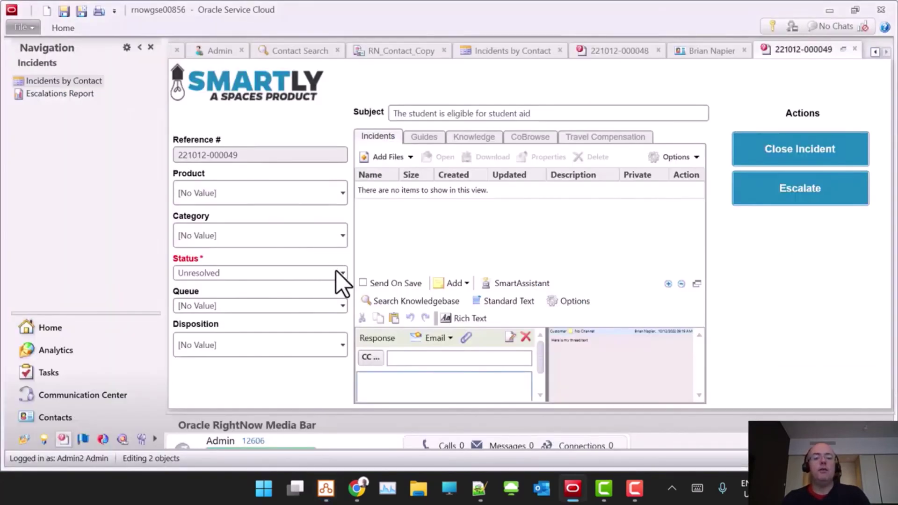
{"action": "left_click", "coordinate": [336, 274]}
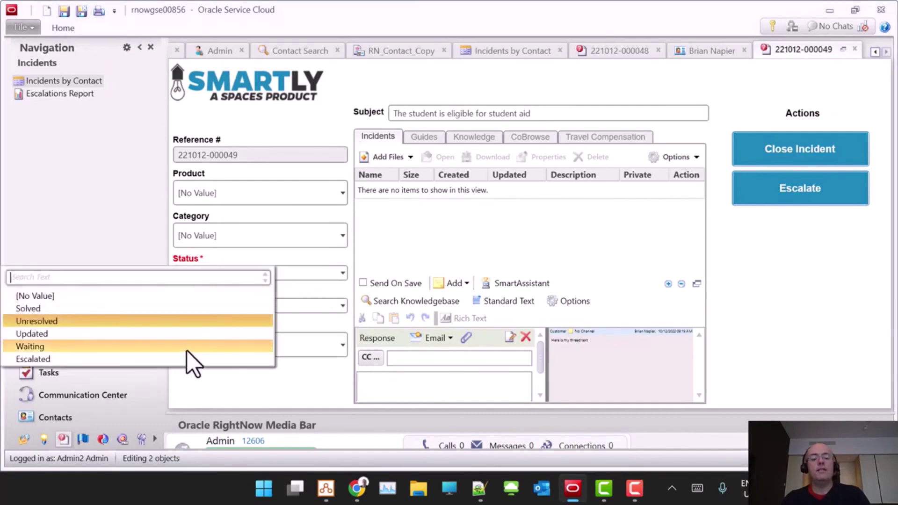
{"action": "key", "text": "alt+Tab"}
{"action": "left_click", "coordinate": [504, 412]}
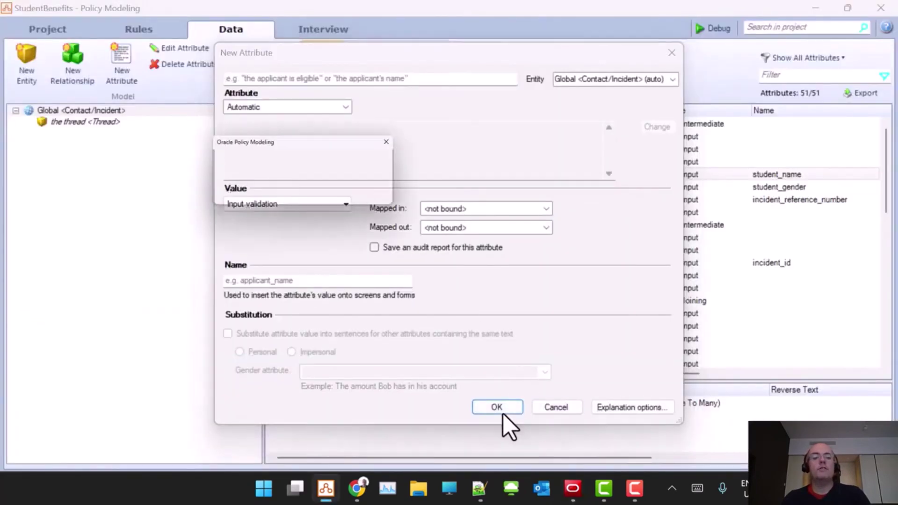
{"action": "left_click", "coordinate": [539, 288]}
{"action": "key", "text": "Escape"}
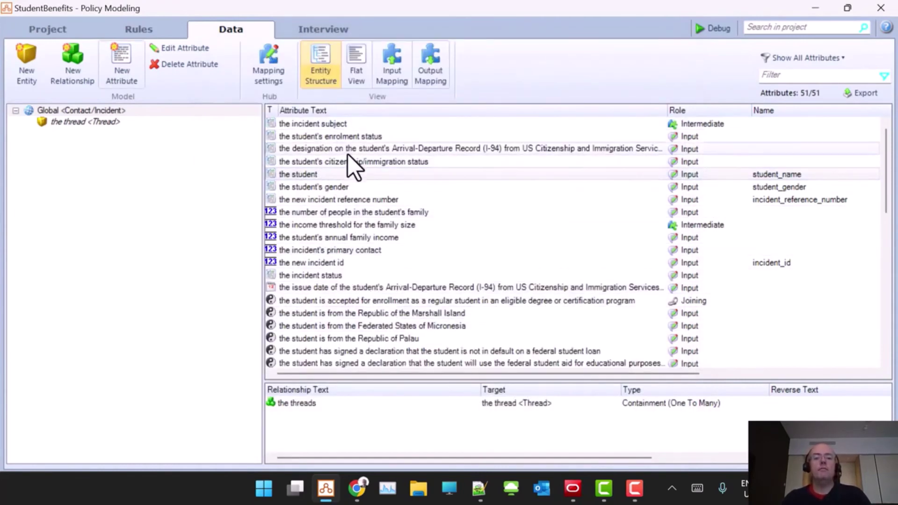
Create a new Word rule document named Status in the StudentBenefits project.
{"action": "left_click", "coordinate": [320, 276]}
{"action": "left_click", "coordinate": [145, 27]}
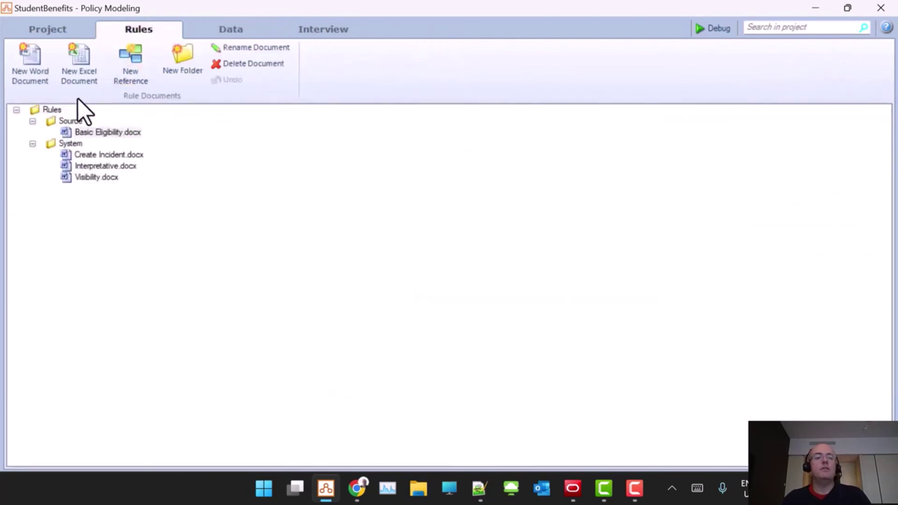
{"action": "left_click", "coordinate": [31, 75]}
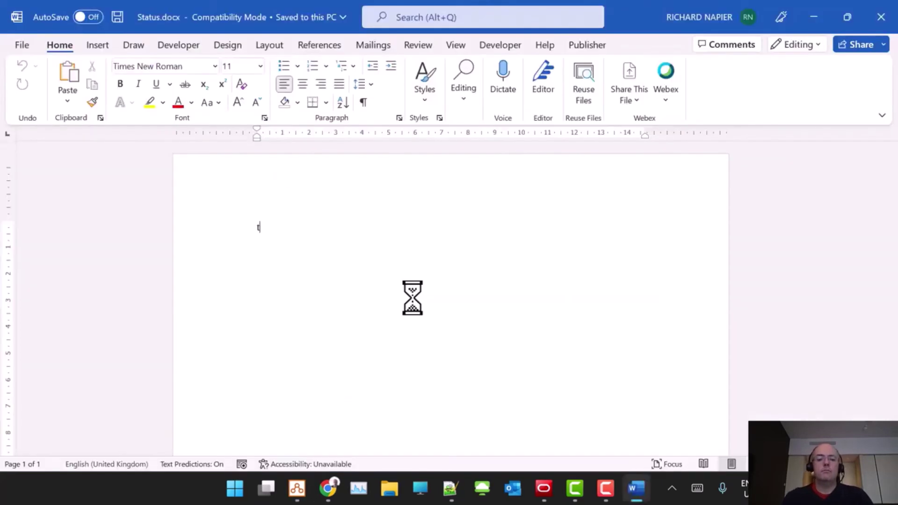
Write the rule The incident status = "Waiting" in the Status document.
{"action": "type", "text": "the inciden"}
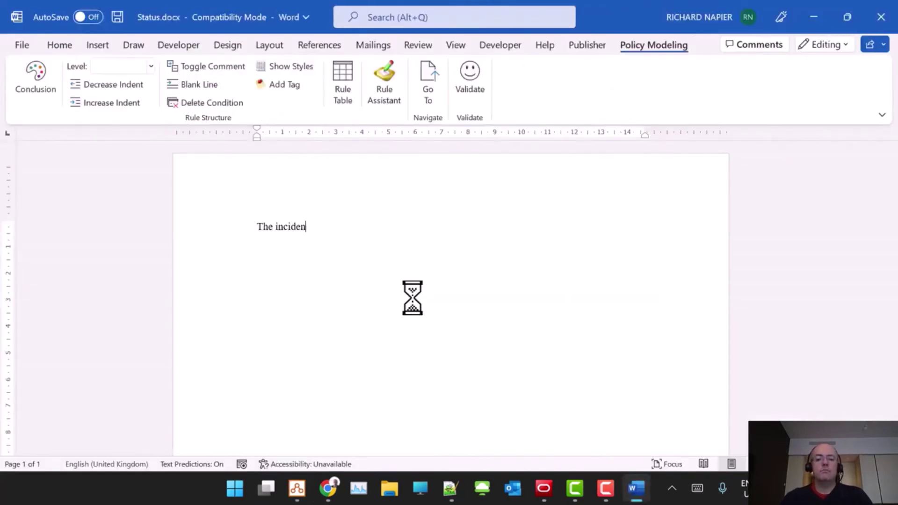
{"action": "type", "text": "t status = "}
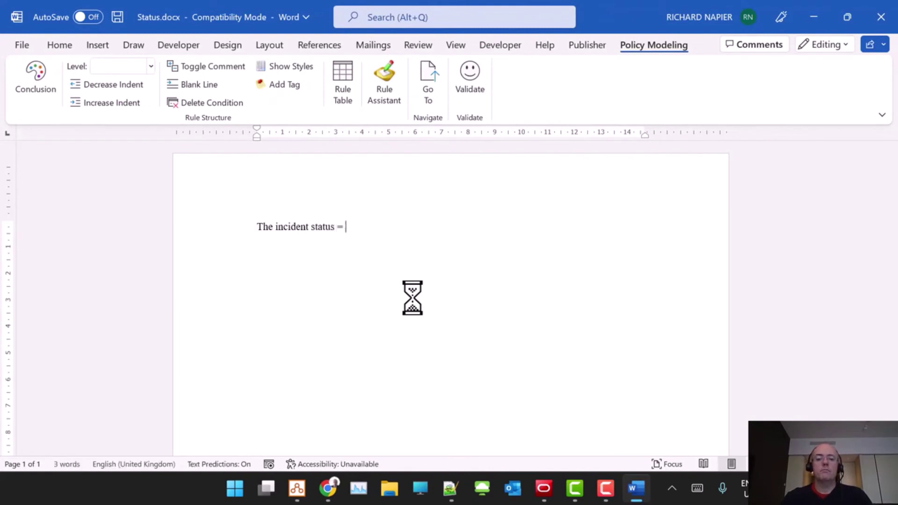
{"action": "type", "text": "!"}
{"action": "key", "text": "BackSpace"}
{"action": "type", "text": "\""}
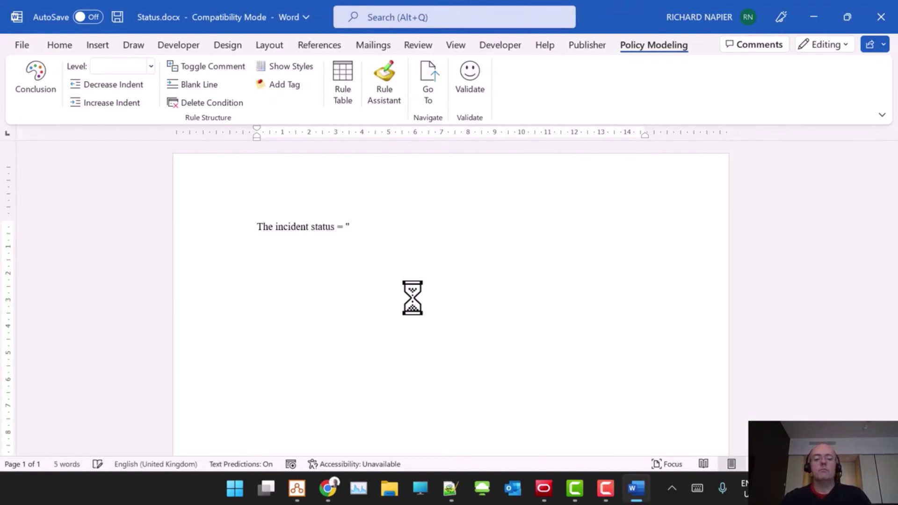
{"action": "type", "text": "Waiting"}
{"action": "key", "text": "alt"}
{"action": "type", "text": "\""}
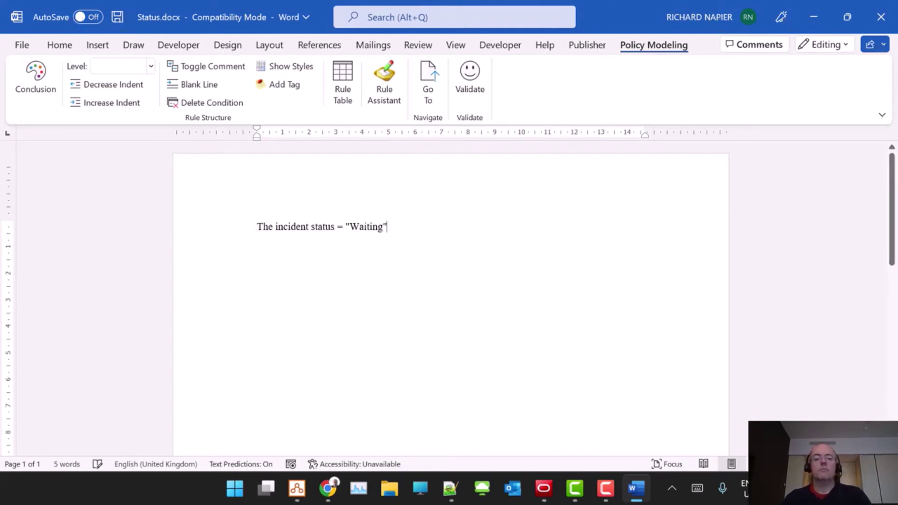
Validate the incident status rule, close the Word document, and return to the incident status attribute in the project's data model.
{"action": "left_click", "coordinate": [469, 83]}
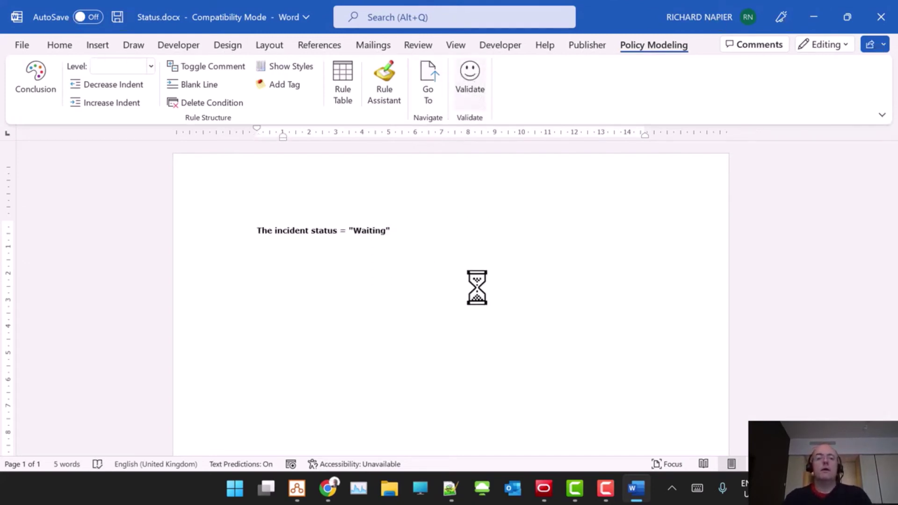
{"action": "left_click", "coordinate": [479, 298]}
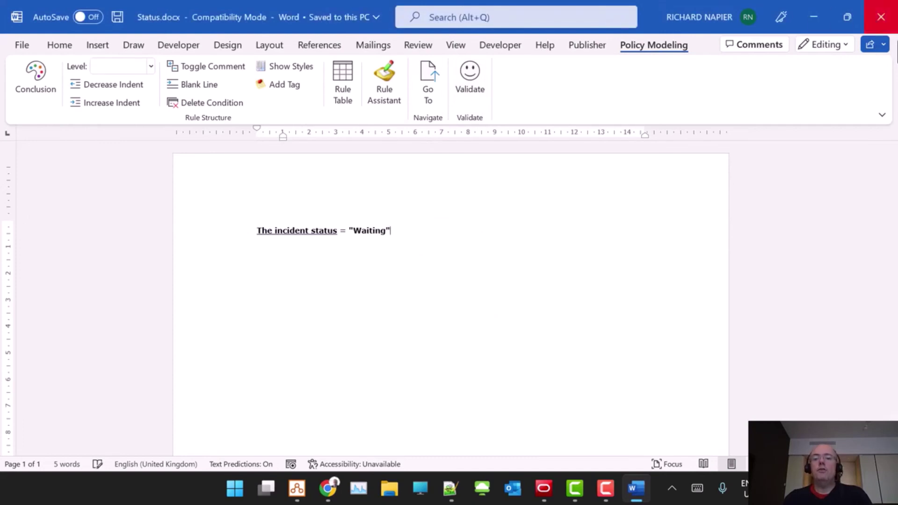
{"action": "left_click", "coordinate": [882, 17]}
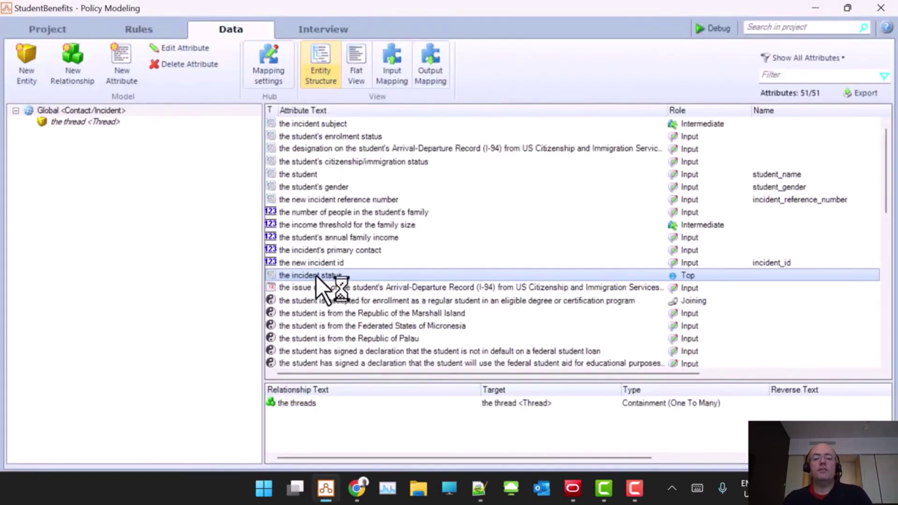
{"action": "mouse_move", "coordinate": [316, 277]}
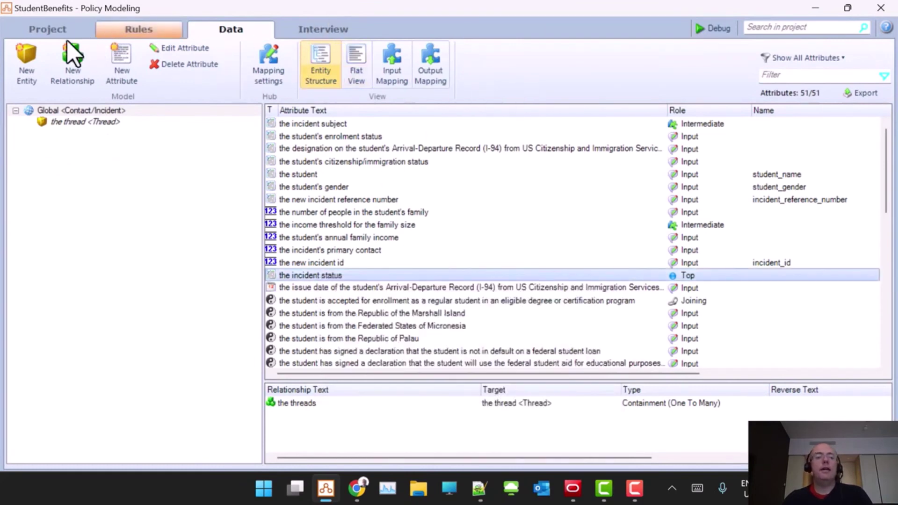
Deploy a snapshot of the project to the Hub as RN_SB1, activated immediately.
{"action": "left_click", "coordinate": [49, 32]}
{"action": "left_click", "coordinate": [315, 68]}
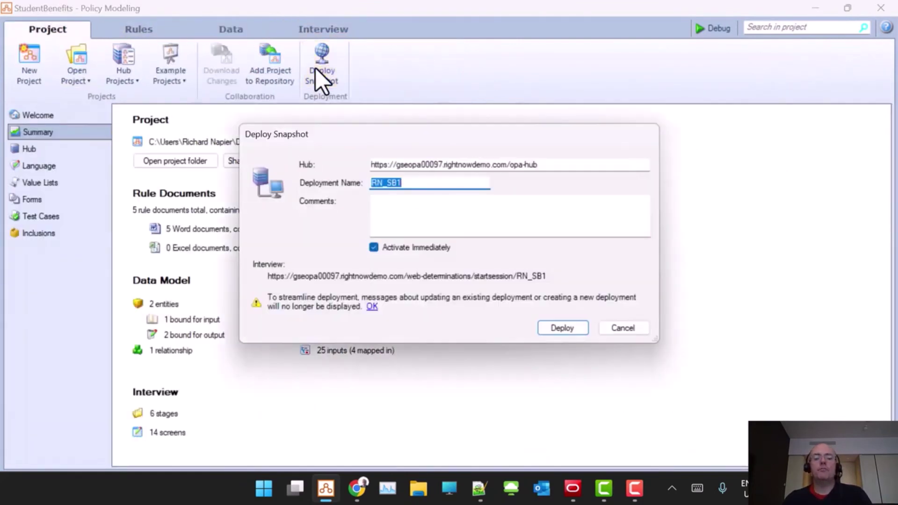
{"action": "key", "text": "Return"}
Switch to Oracle Service Cloud, reopen the contact from Contact Search, and load the interview under Contact Example.
{"action": "left_click", "coordinate": [574, 492]}
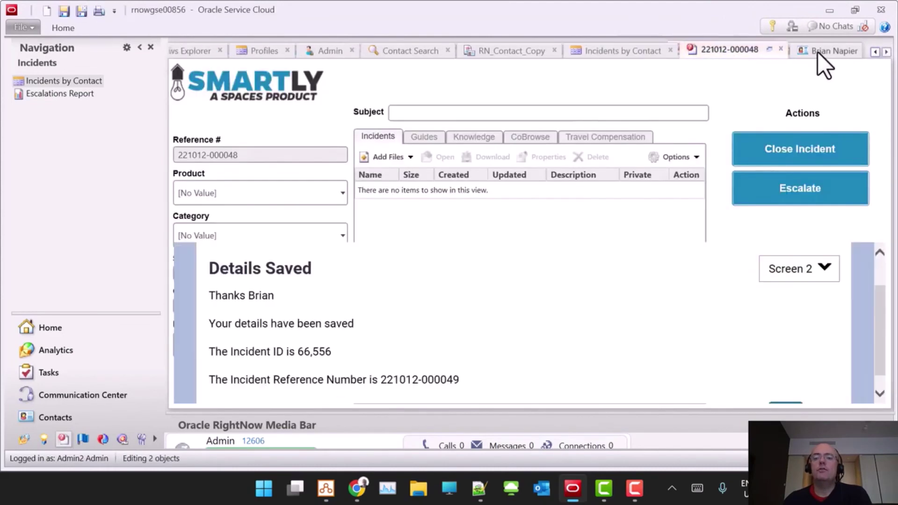
{"action": "left_click", "coordinate": [818, 52]}
{"action": "left_click", "coordinate": [501, 50]}
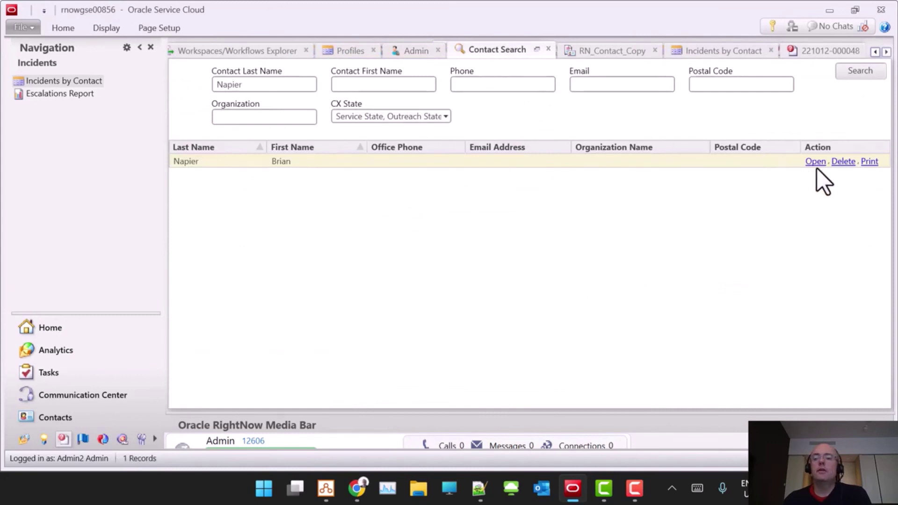
{"action": "left_click", "coordinate": [815, 161]}
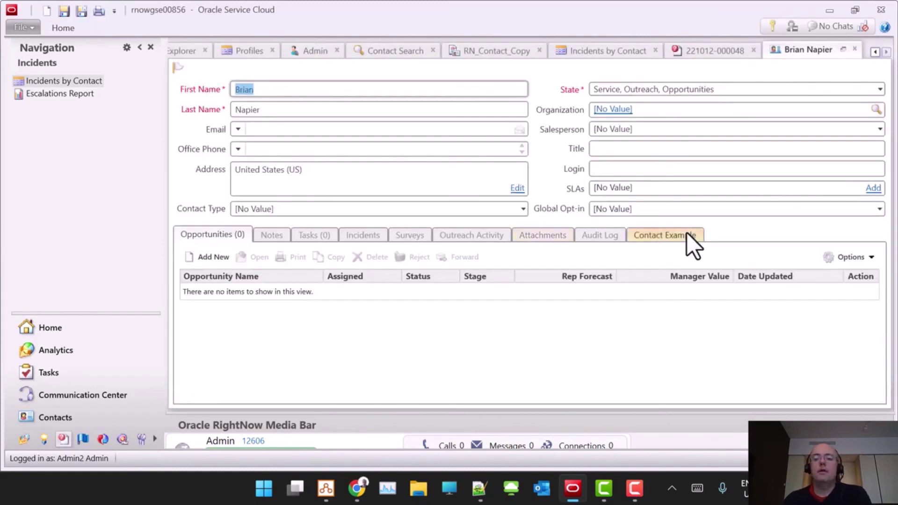
{"action": "left_click", "coordinate": [686, 234]}
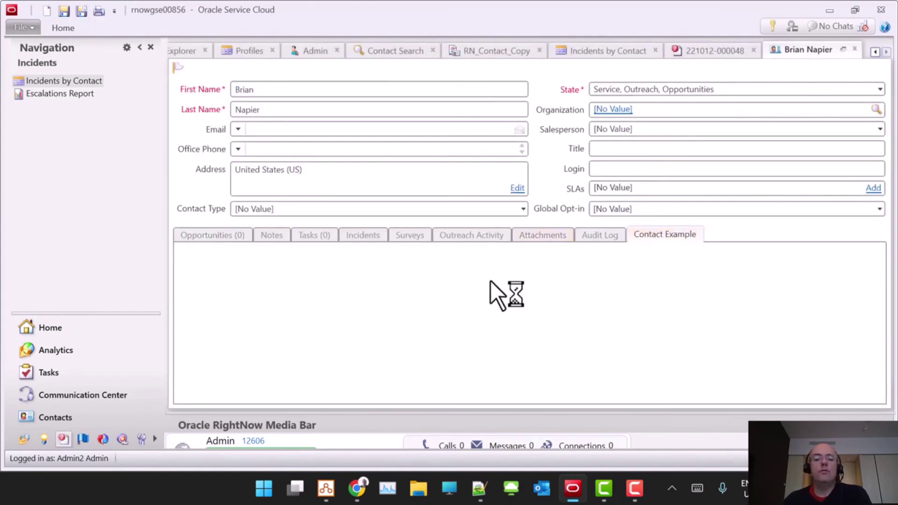
Advance the interview past the student aid introduction and the Basic Information screen, keeping the prefilled answers.
{"action": "scroll", "coordinate": [444, 326], "scroll_direction": "down", "scroll_amount": 2}
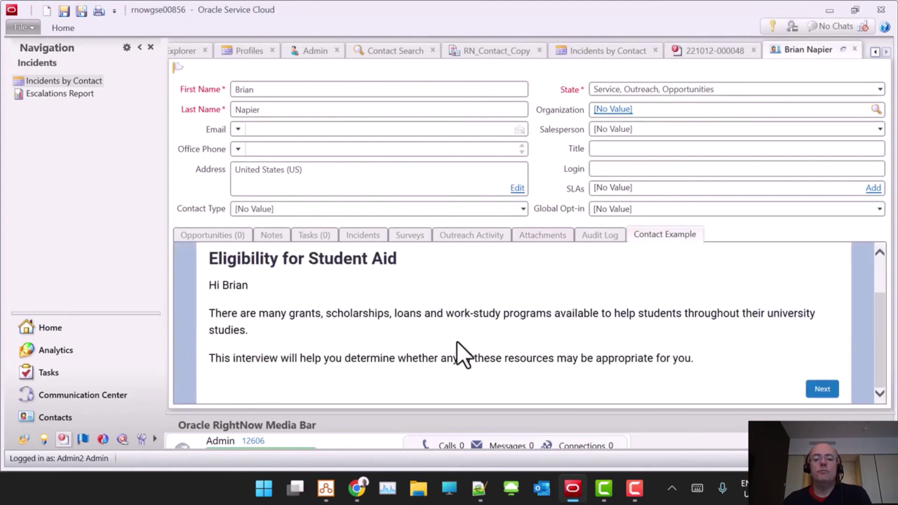
{"action": "left_click", "coordinate": [824, 390]}
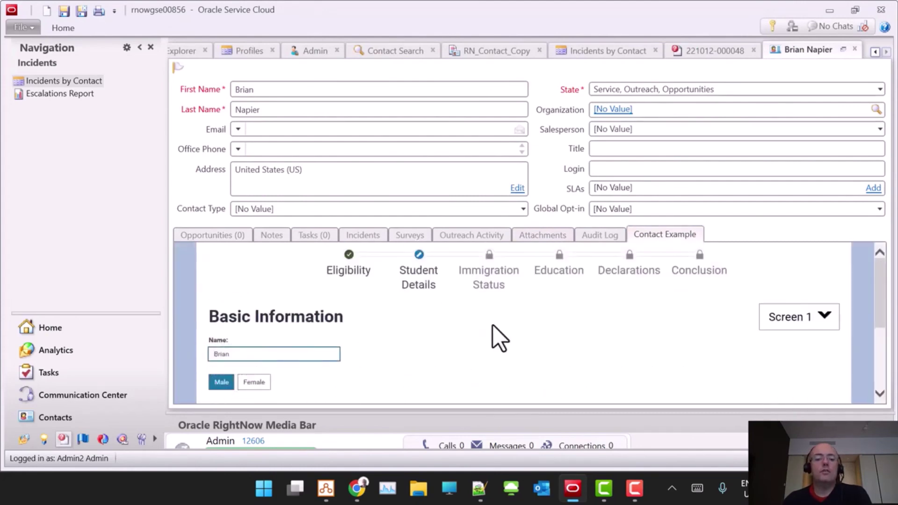
{"action": "scroll", "coordinate": [493, 325], "scroll_direction": "down", "scroll_amount": 2}
{"action": "scroll", "coordinate": [366, 387], "scroll_direction": "down", "scroll_amount": 2}
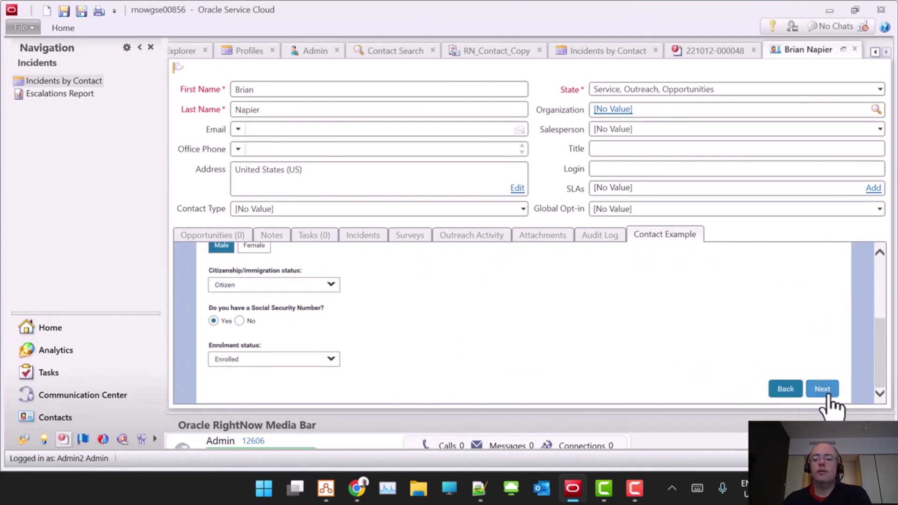
{"action": "left_click", "coordinate": [822, 389]}
Enter 3 people in the family and an annual family income of 15000, and continue the interview.
{"action": "left_click", "coordinate": [287, 357]}
{"action": "type", "text": "3"}
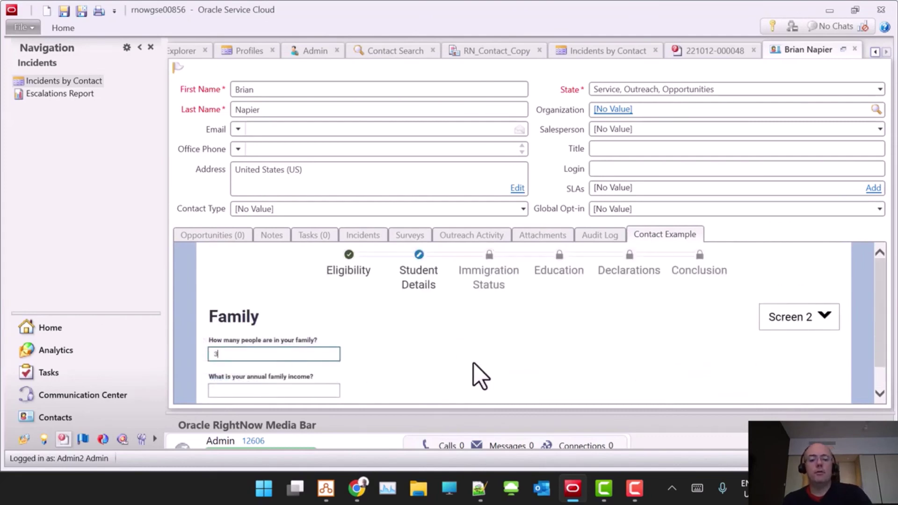
{"action": "scroll", "coordinate": [477, 375], "scroll_direction": "down", "scroll_amount": 1}
{"action": "left_click", "coordinate": [246, 363]}
{"action": "type", "text": "15000"}
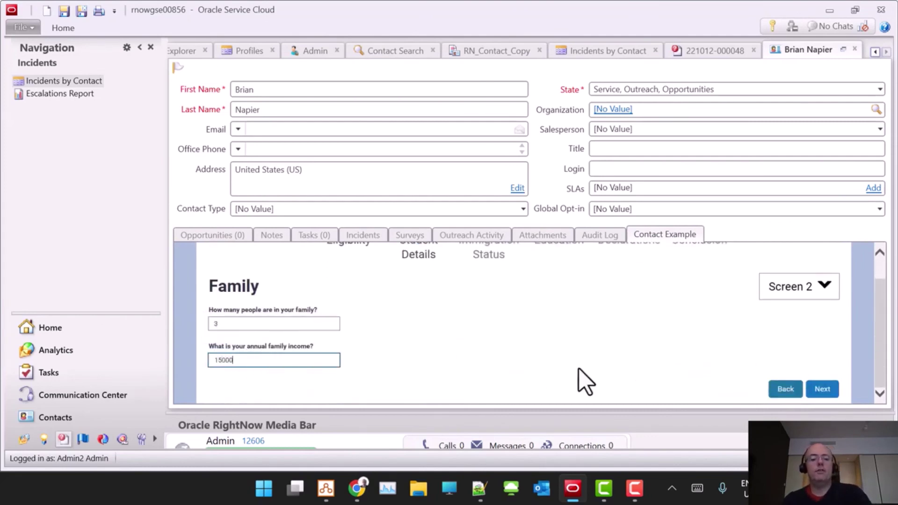
{"action": "left_click", "coordinate": [822, 389]}
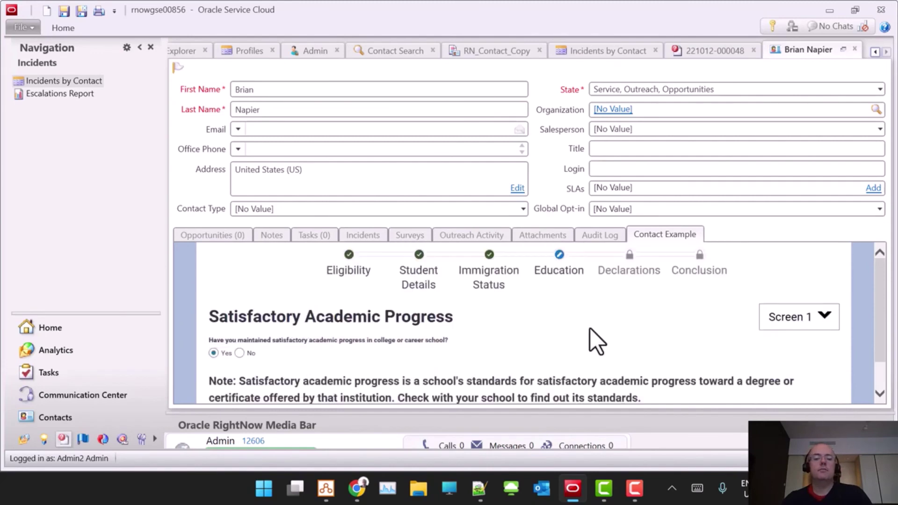
Accept the existing answers on the academic progress, previous education and declarations screens to reach the conclusion.
{"action": "scroll", "coordinate": [438, 350], "scroll_direction": "down", "scroll_amount": 1}
{"action": "left_click", "coordinate": [820, 389]}
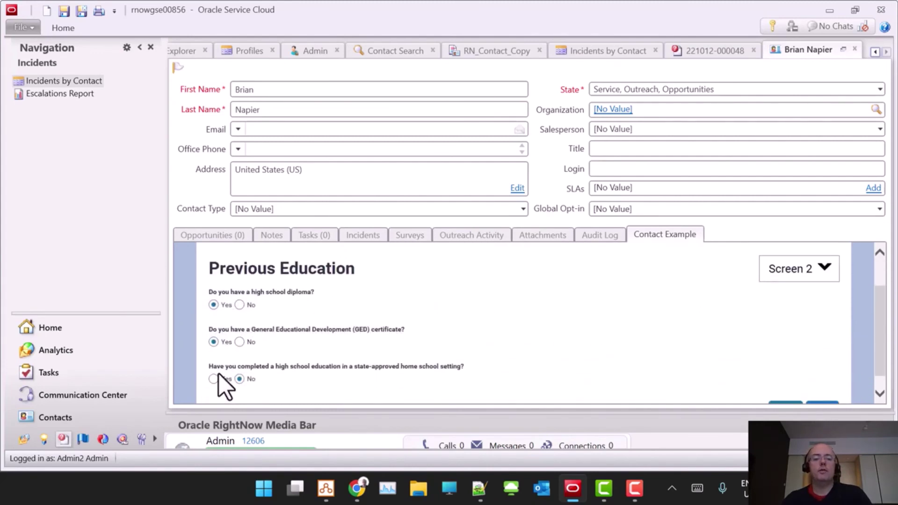
{"action": "scroll", "coordinate": [702, 369], "scroll_direction": "down", "scroll_amount": 1}
{"action": "left_click", "coordinate": [818, 389]}
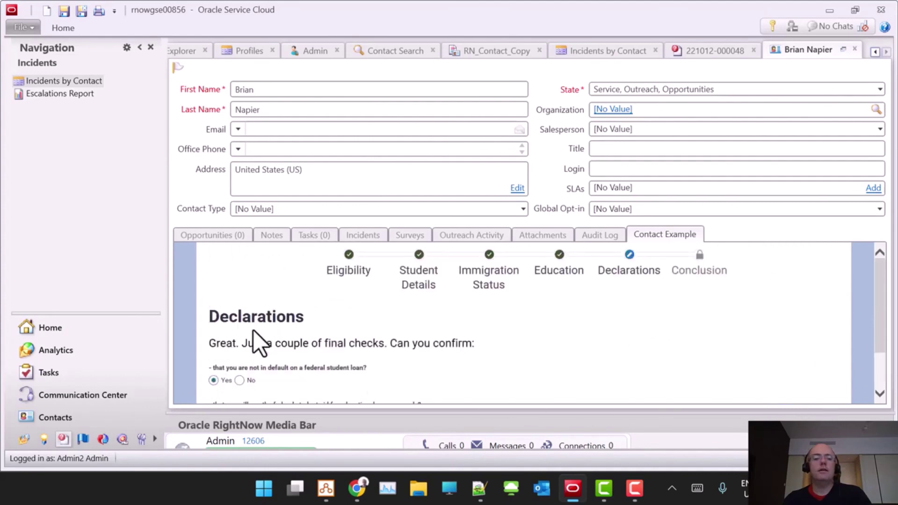
{"action": "scroll", "coordinate": [224, 350], "scroll_direction": "down", "scroll_amount": 2}
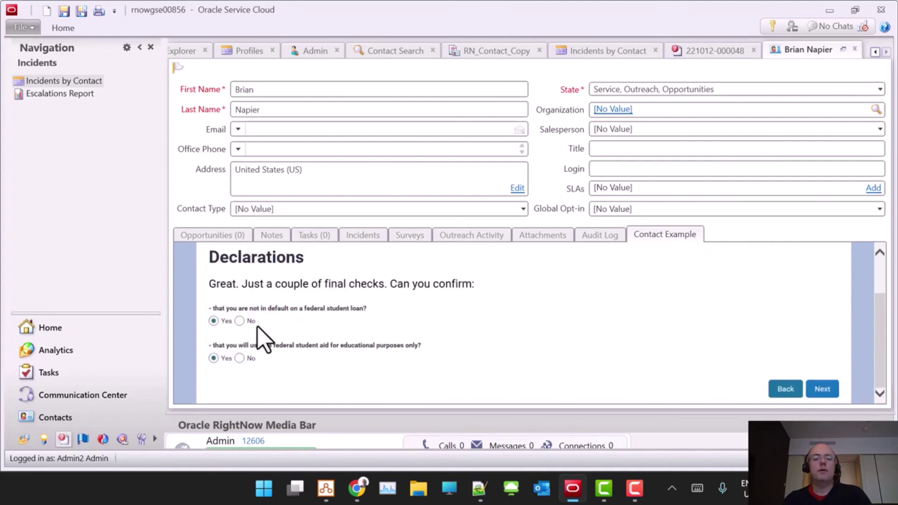
{"action": "left_click", "coordinate": [820, 389]}
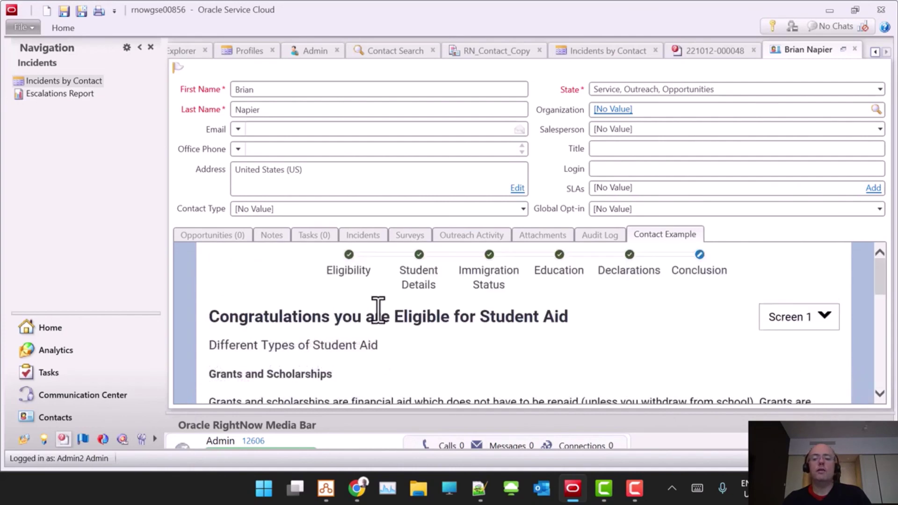
Save the student's details from the end of the interview's eligibility conclusion screen.
{"action": "scroll", "coordinate": [396, 309], "scroll_direction": "down", "scroll_amount": 10}
{"action": "scroll", "coordinate": [546, 281], "scroll_direction": "down", "scroll_amount": 5}
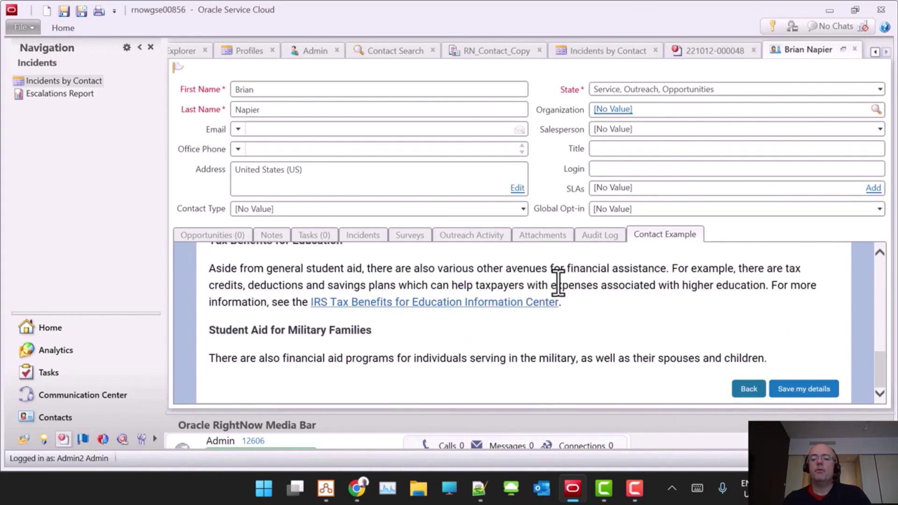
{"action": "left_click", "coordinate": [801, 395]}
Highlight the new incident's reference number on the confirmation screen and open the matching incident from the contact's incidents to check its status.
{"action": "scroll", "coordinate": [656, 293], "scroll_direction": "down", "scroll_amount": 1}
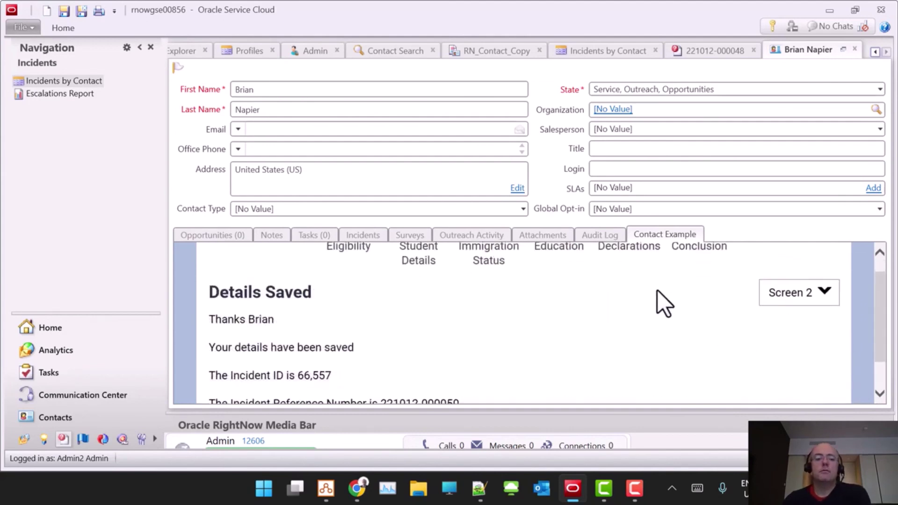
{"action": "scroll", "coordinate": [658, 290], "scroll_direction": "down", "scroll_amount": 1}
{"action": "left_click_drag", "start_coordinate": [460, 380], "coordinate": [389, 381]}
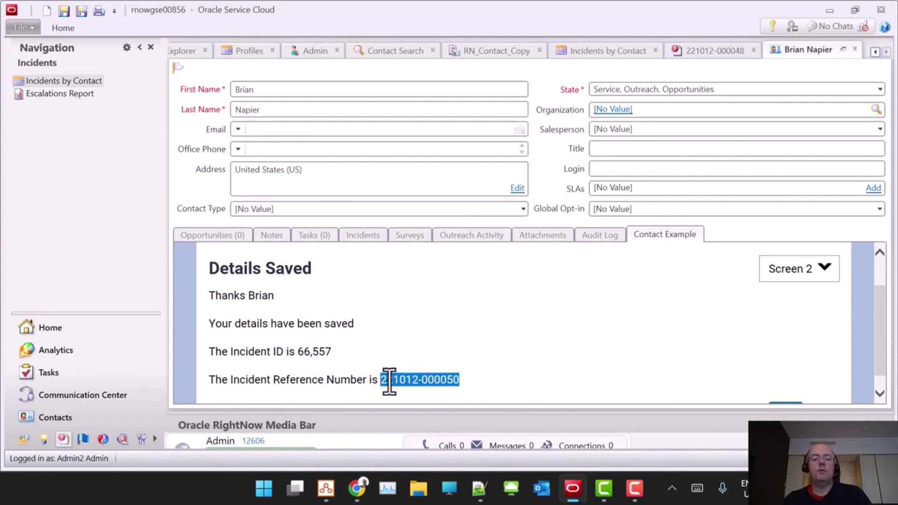
{"action": "left_click", "coordinate": [372, 234]}
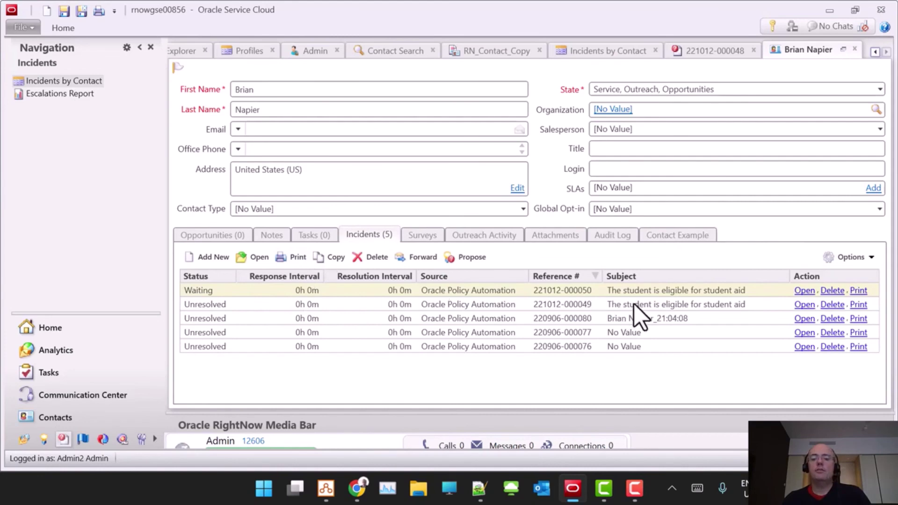
{"action": "left_click", "coordinate": [805, 291]}
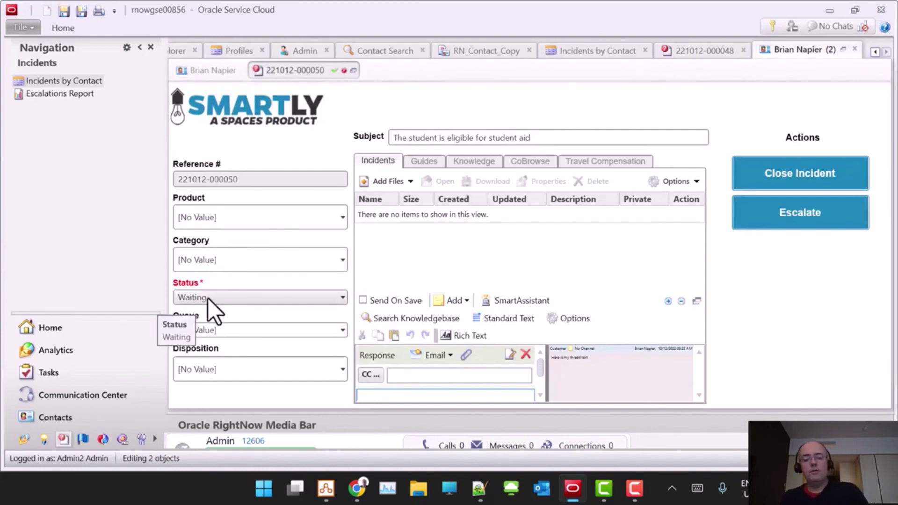
Switch to Policy Modeling, close the finished snapshot deployment dialog, and display the project's data model.
{"action": "left_click", "coordinate": [326, 487]}
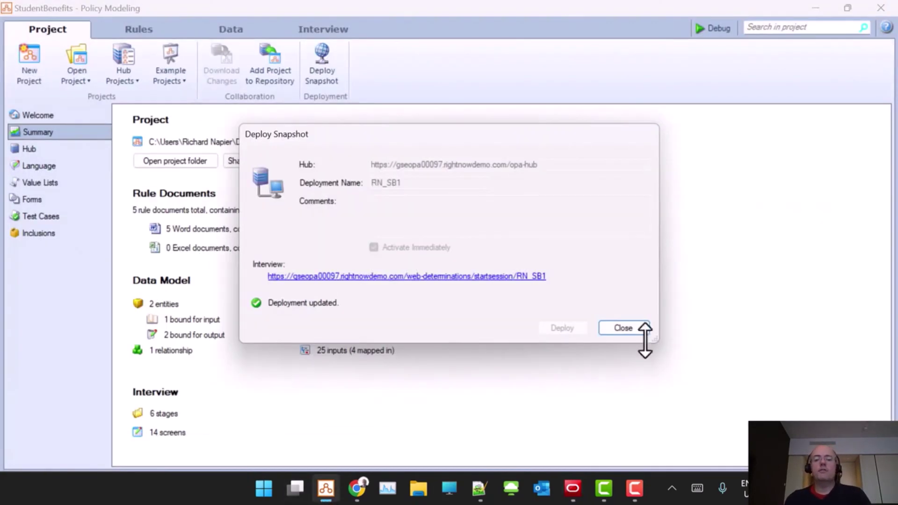
{"action": "left_click", "coordinate": [627, 329]}
{"action": "left_click", "coordinate": [235, 28]}
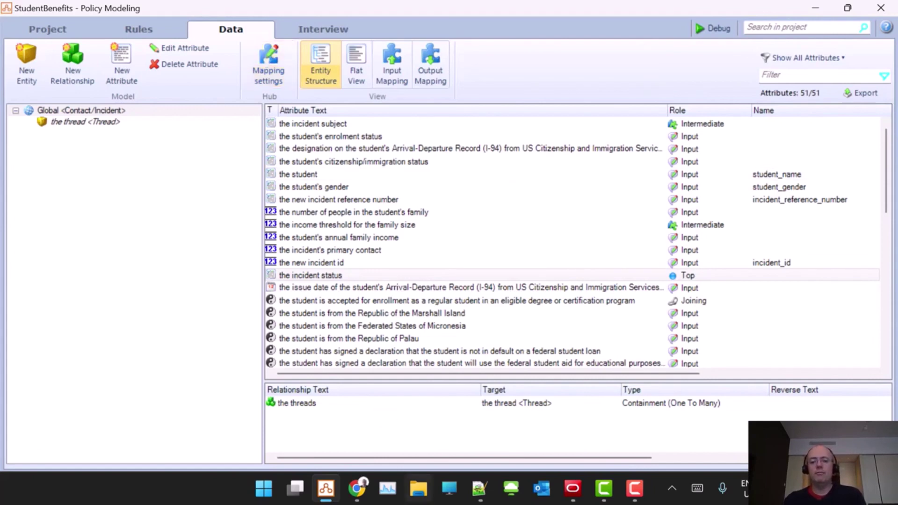
{"action": "left_click", "coordinate": [635, 491]}
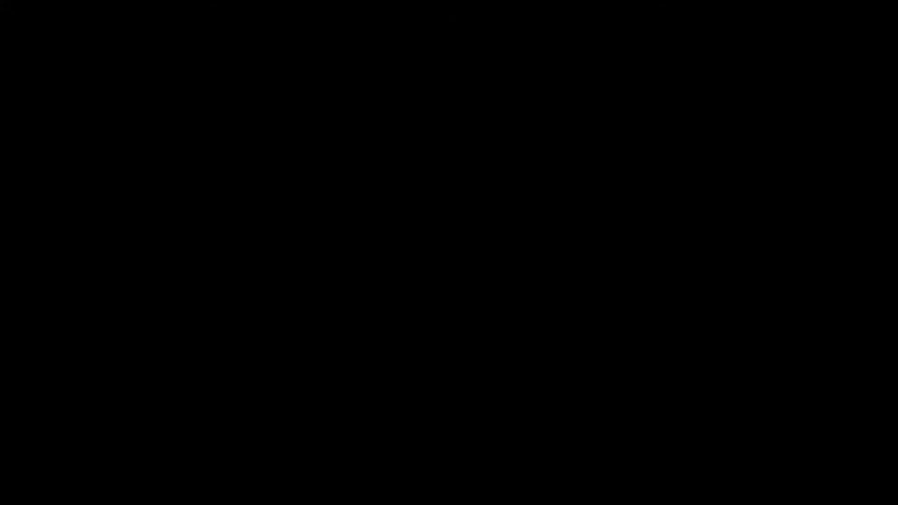